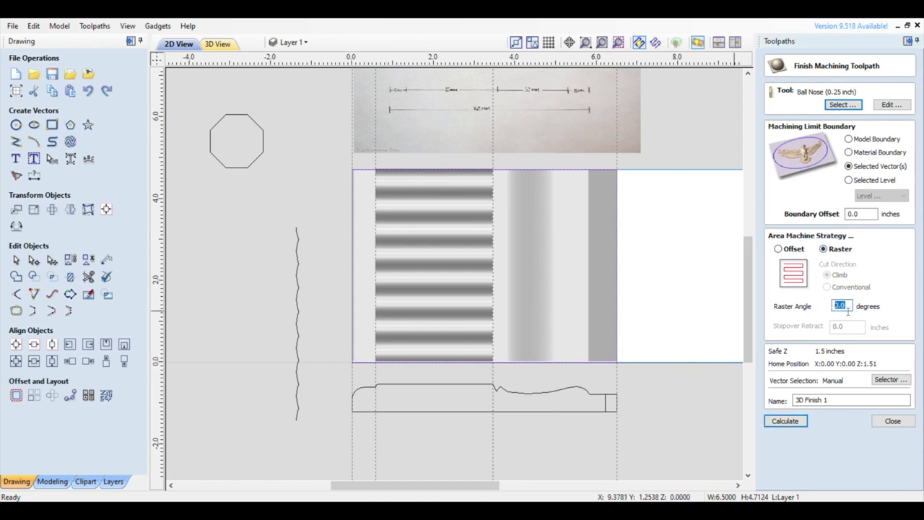
Calculate 3D Finish 1, preview the visible toolpaths and rotate to inspect the rounded handle
{"action": "left_click", "coordinate": [796, 422]}
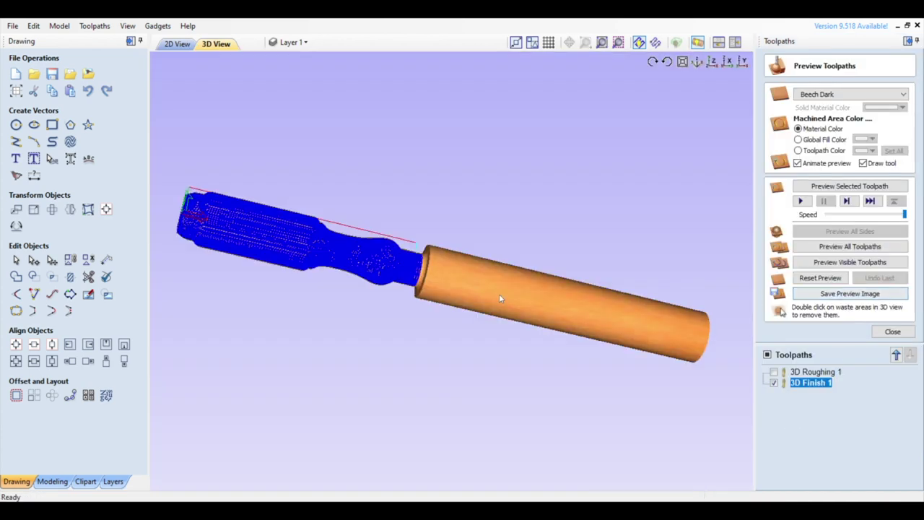
{"action": "scroll", "coordinate": [527, 306], "scroll_direction": "up", "scroll_amount": 4}
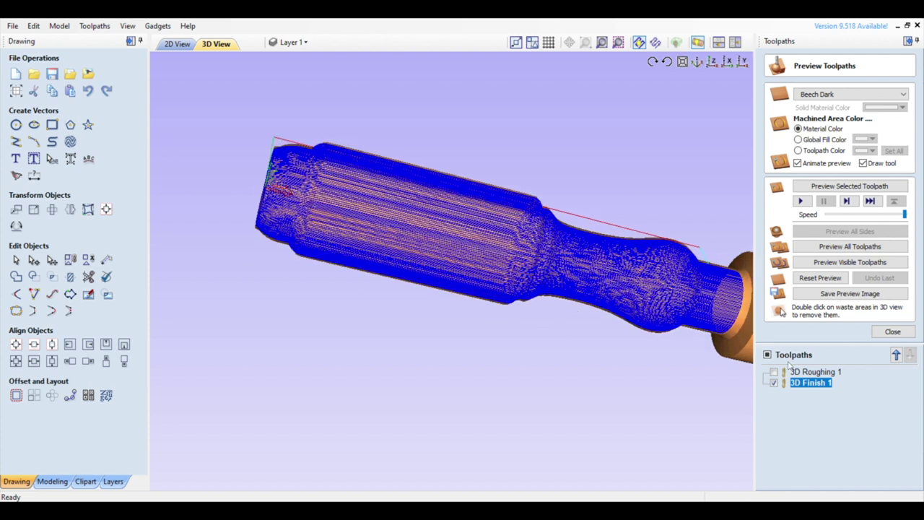
{"action": "left_click", "coordinate": [774, 383]}
{"action": "left_click", "coordinate": [774, 383]}
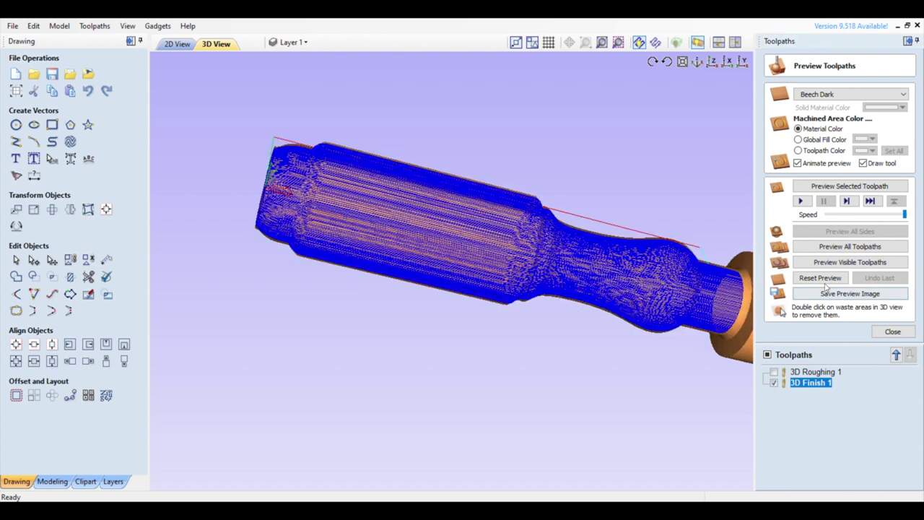
{"action": "left_click", "coordinate": [838, 264]}
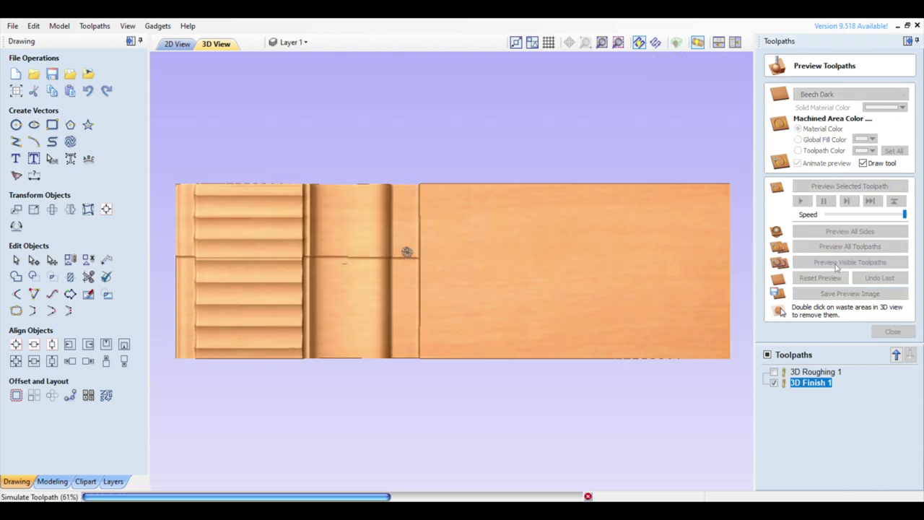
{"action": "left_click_drag", "start_coordinate": [564, 303], "coordinate": [537, 302]}
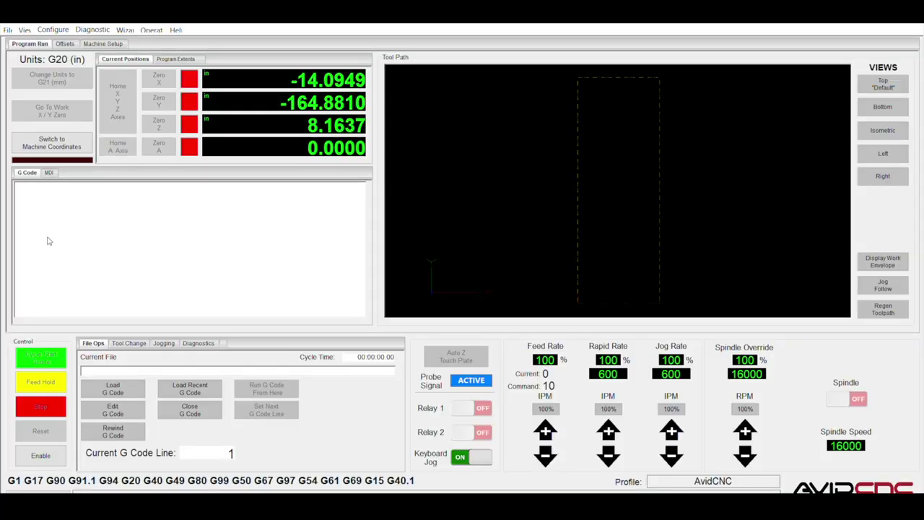
Enable the machine, home the X, Y and Z axes, then home the rotary A axis
{"action": "left_click", "coordinate": [35, 449]}
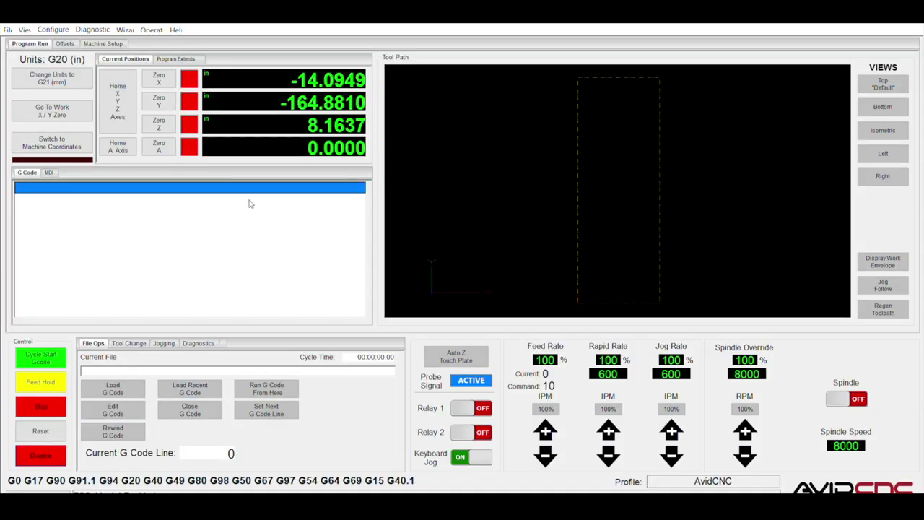
{"action": "left_click", "coordinate": [108, 105]}
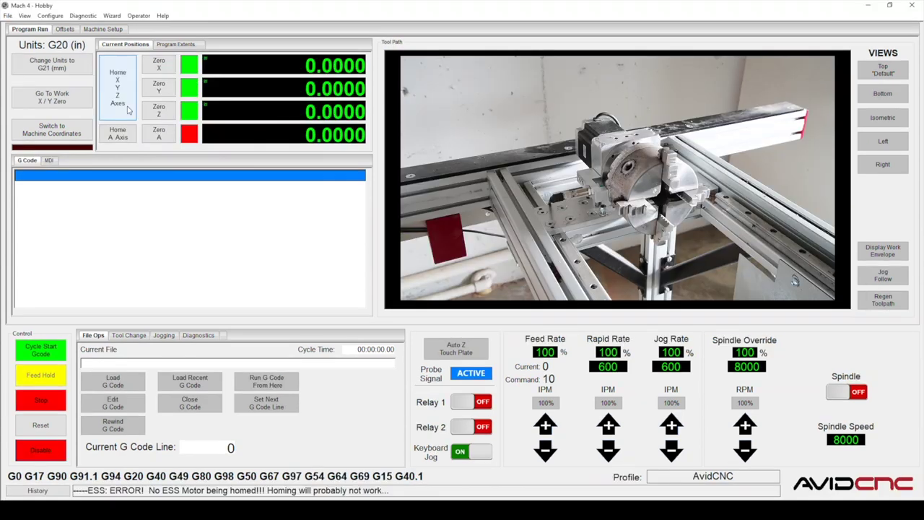
{"action": "left_click", "coordinate": [122, 135]}
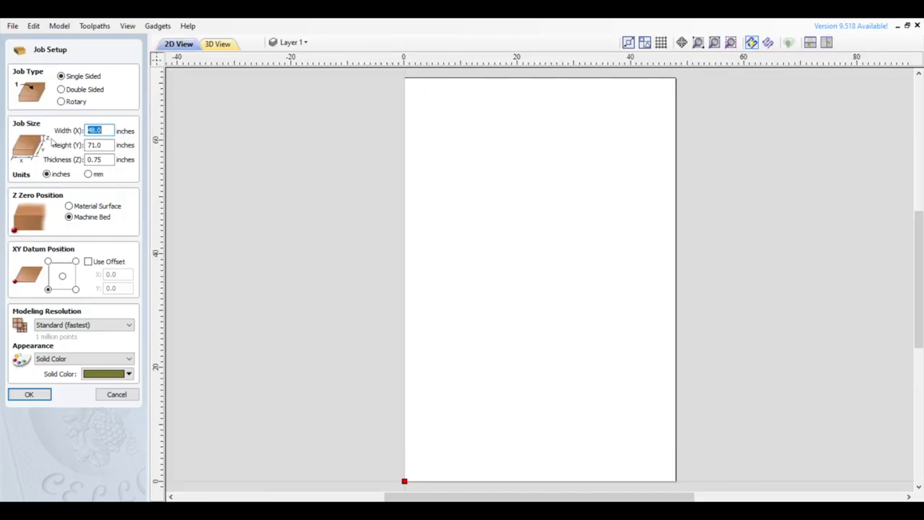
Make the job a rotary cylinder 15 in long, 1.5 in diameter, oriented along the X axis
{"action": "type", "text": "15"}
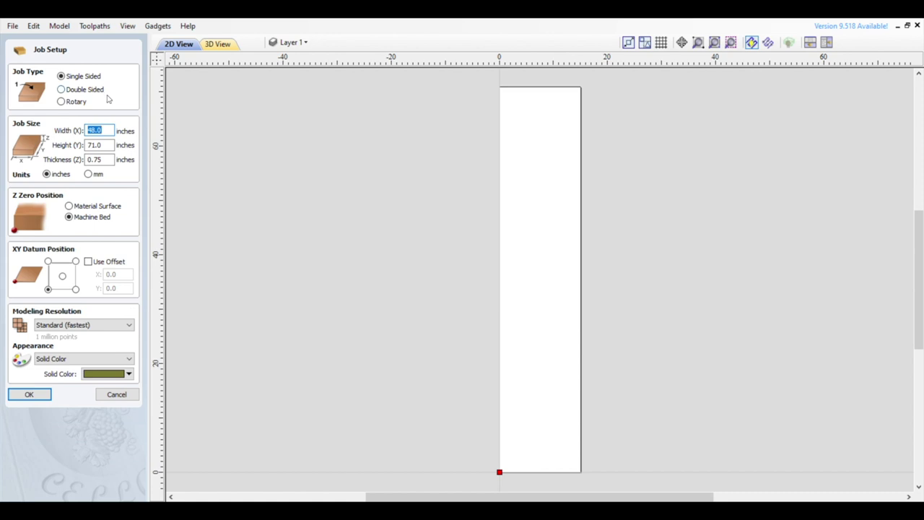
{"action": "key", "text": "Return"}
{"action": "left_click", "coordinate": [61, 102]}
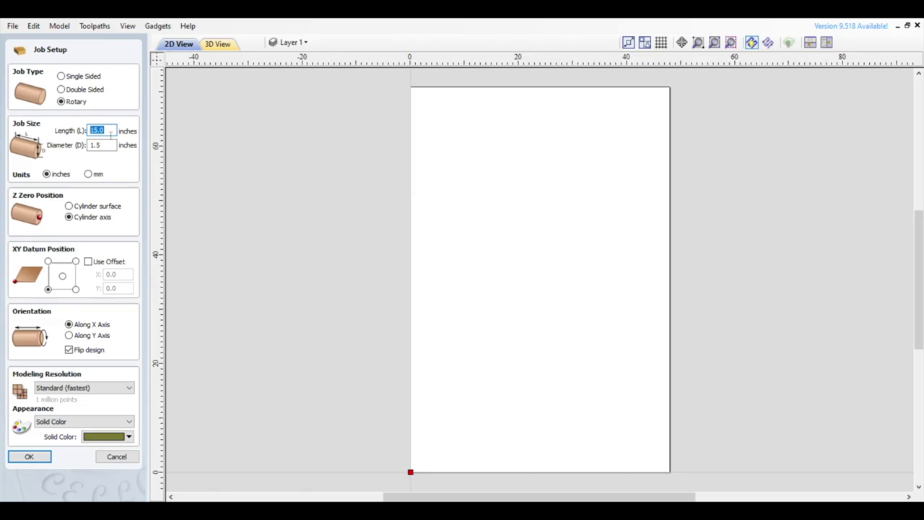
{"action": "type", "text": "1"}
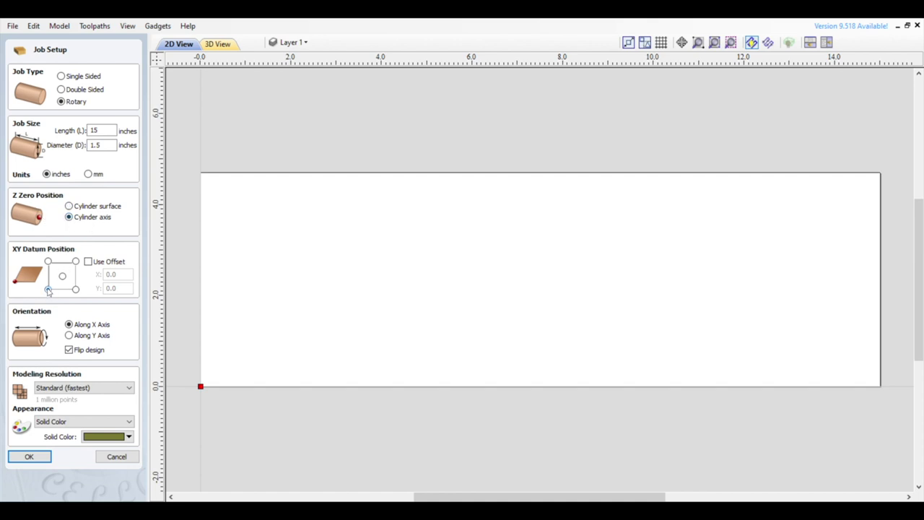
{"action": "left_click", "coordinate": [69, 335]}
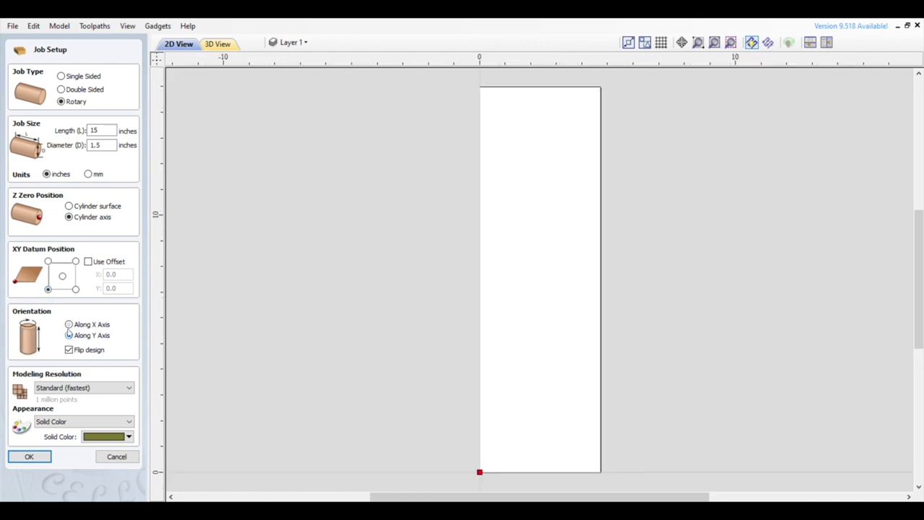
{"action": "left_click", "coordinate": [68, 325]}
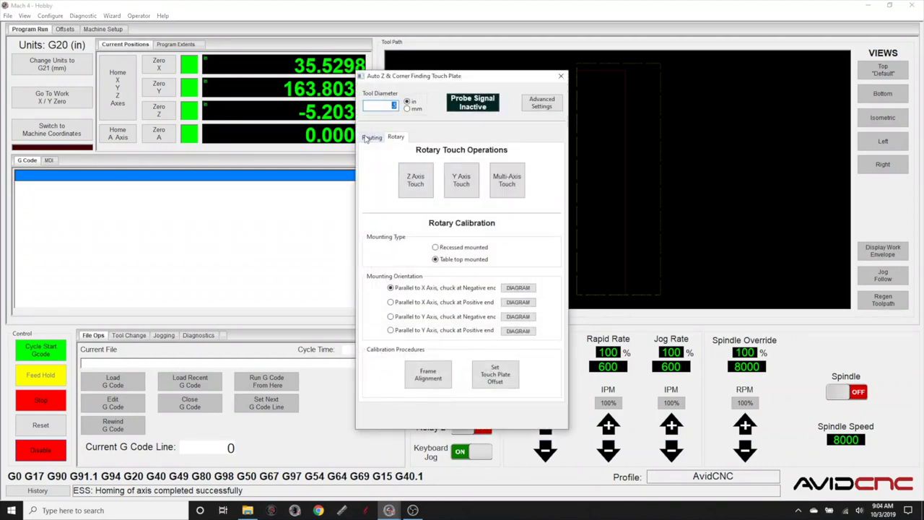
Compare the Routing and Rotary touch operations, ending on Rotary with Tool Diameter selected for editing
{"action": "left_click", "coordinate": [372, 137]}
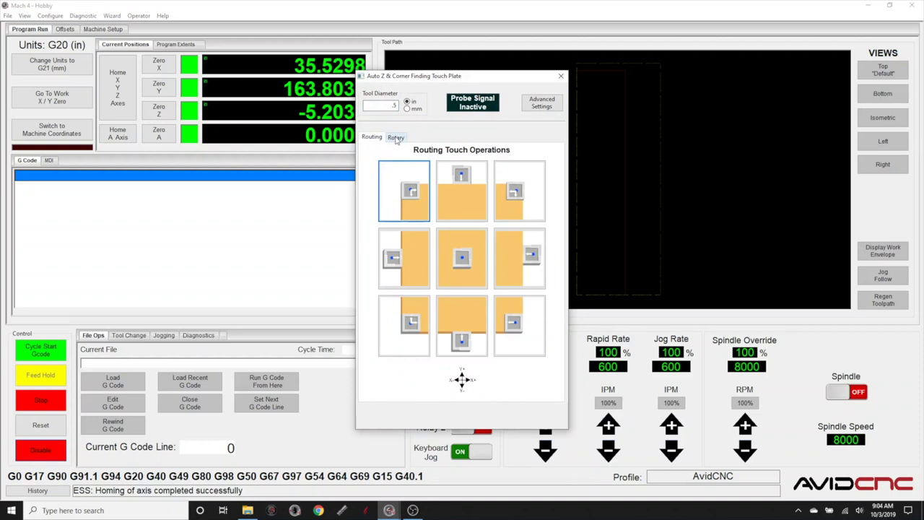
{"action": "left_click", "coordinate": [396, 138]}
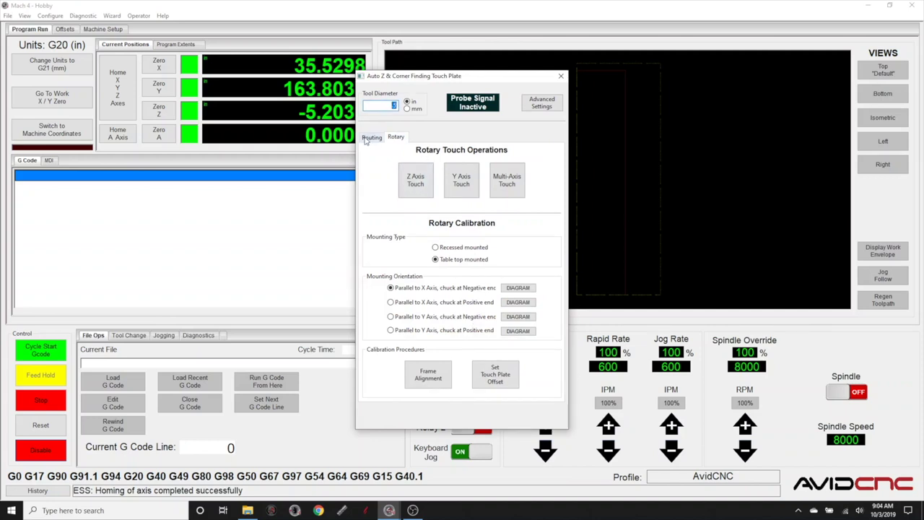
{"action": "left_click", "coordinate": [372, 137]}
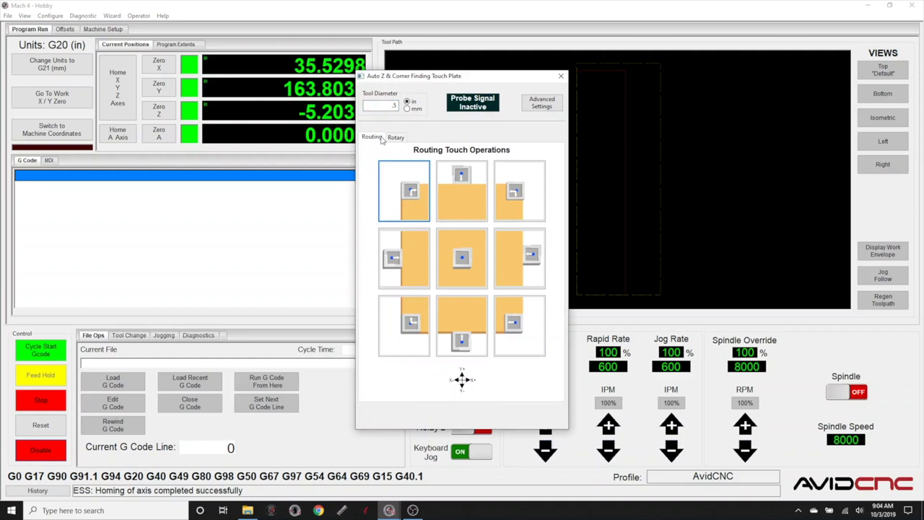
{"action": "left_click", "coordinate": [396, 138]}
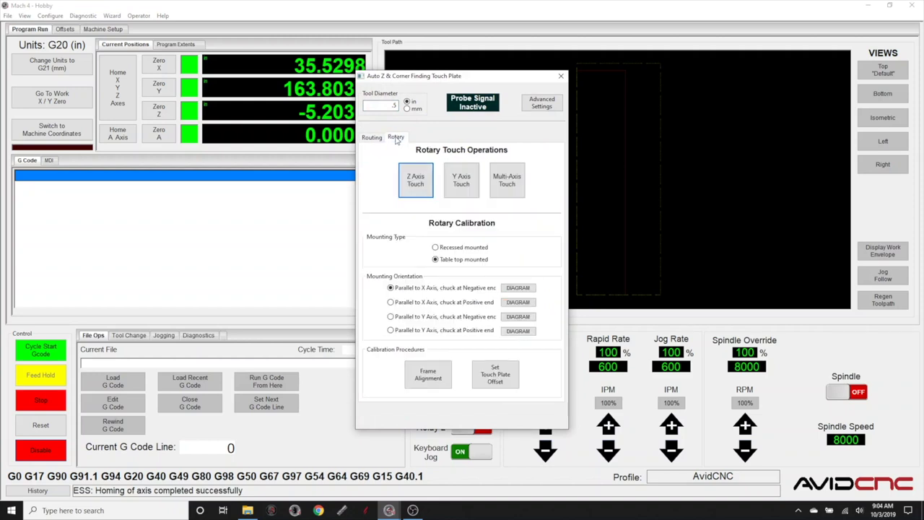
{"action": "left_click", "coordinate": [396, 106]}
Run Multi-Axis Touch probing on the rotary stock to set the Z and Y work zero
{"action": "left_click", "coordinate": [508, 184]}
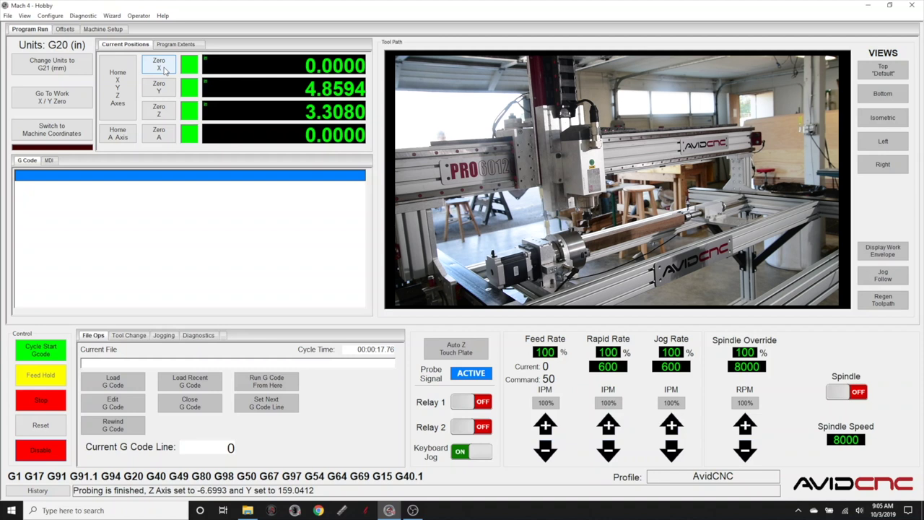
Go to work X/Y zero and load chisel_0.5inballnose_centeraxis_ZeroXleft from Rotary Projects
{"action": "left_click", "coordinate": [65, 103]}
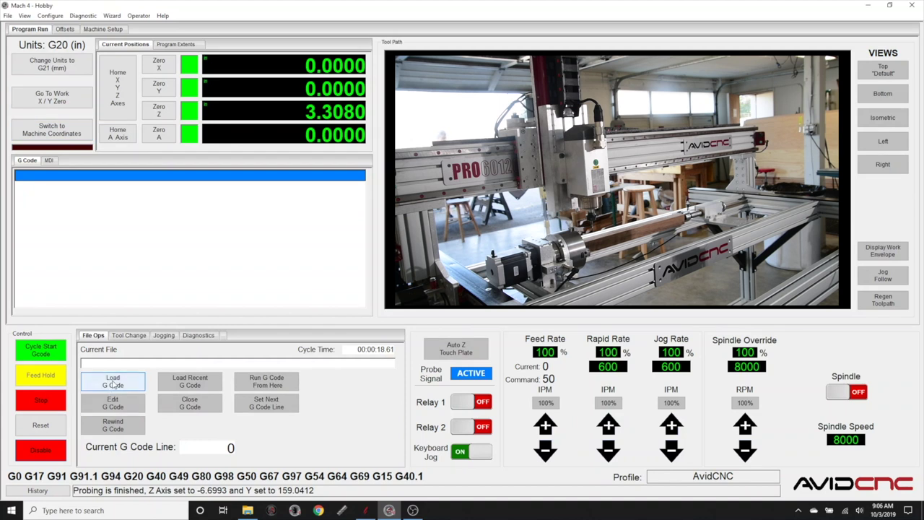
{"action": "left_click", "coordinate": [112, 382]}
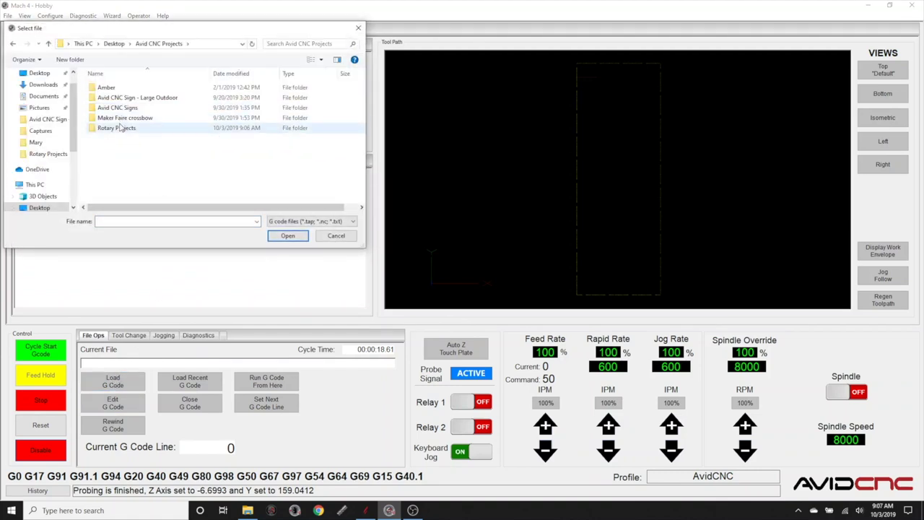
{"action": "double_click", "coordinate": [124, 128]}
{"action": "left_click", "coordinate": [142, 99]}
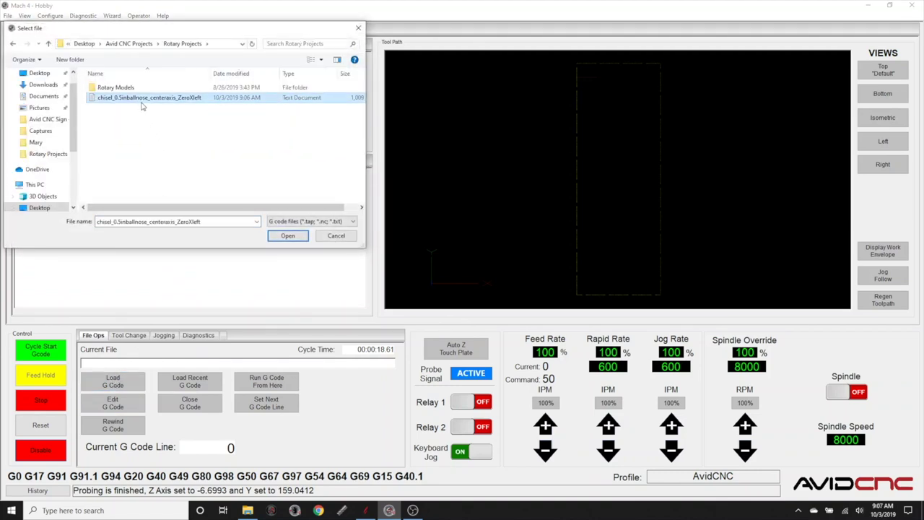
{"action": "left_click", "coordinate": [238, 74]}
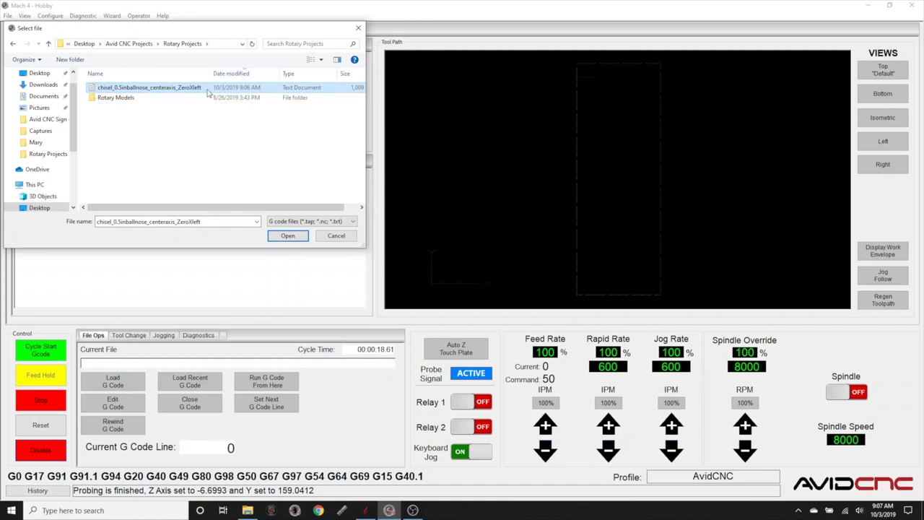
{"action": "left_click", "coordinate": [286, 235]}
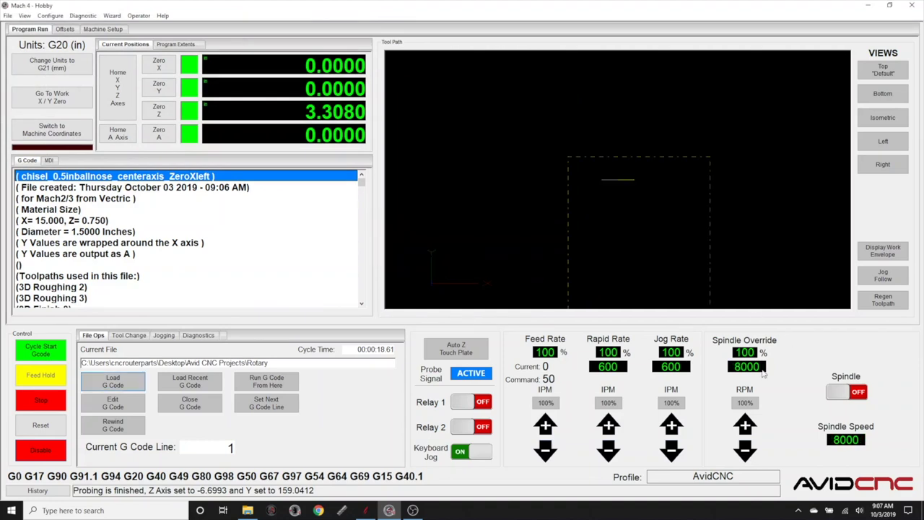
Toggle the spindle on and off, then Cycle Start the chisel program
{"action": "left_click", "coordinate": [842, 393]}
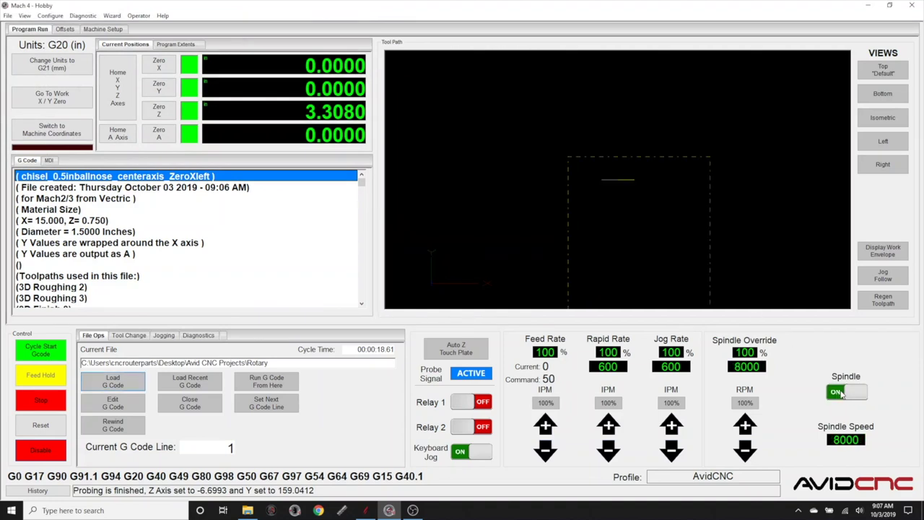
{"action": "left_click", "coordinate": [841, 394]}
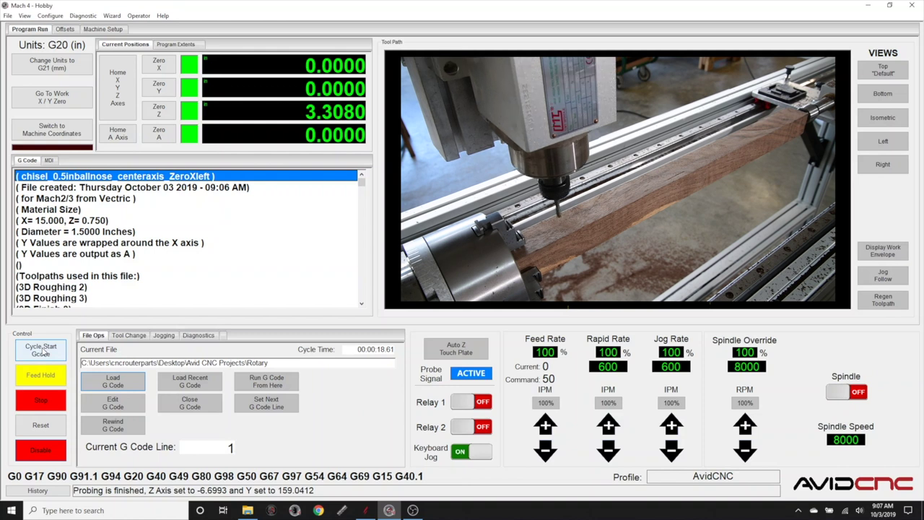
{"action": "left_click", "coordinate": [42, 352]}
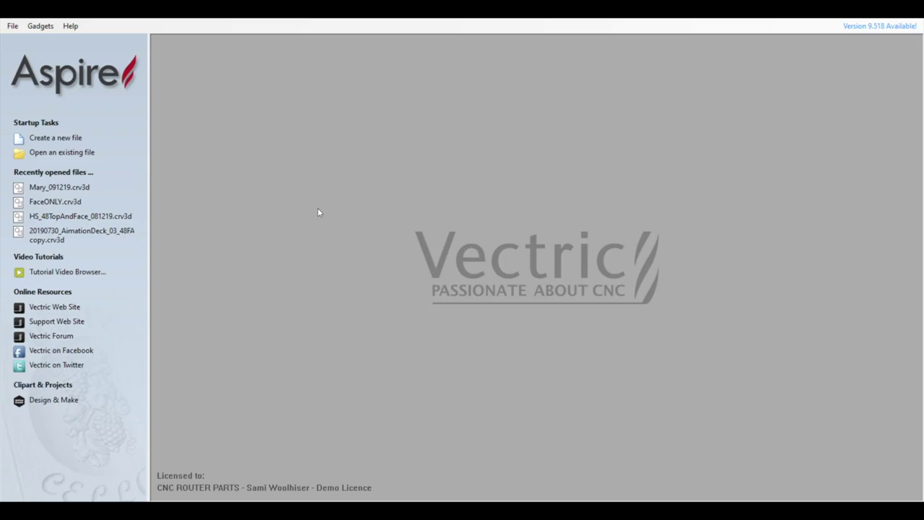
Create a new job file and switch its Job Setup type to Rotary
{"action": "left_click", "coordinate": [60, 140]}
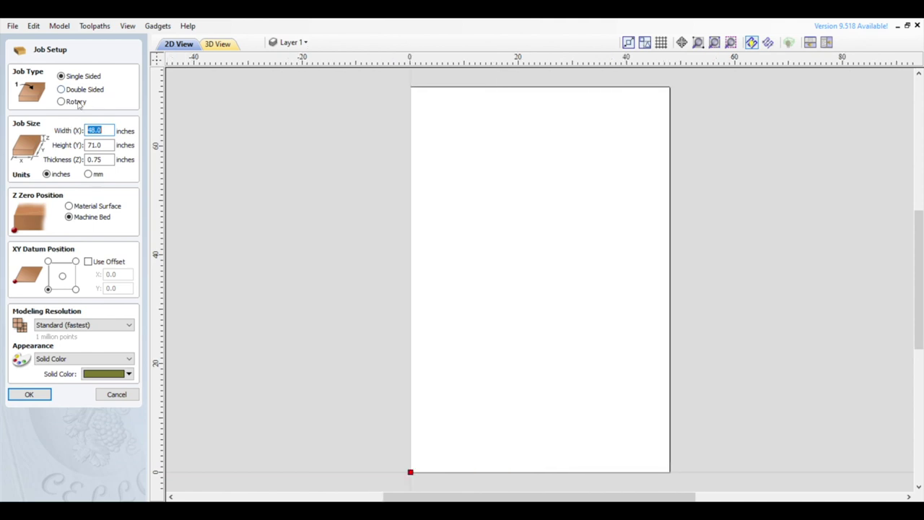
{"action": "left_click", "coordinate": [61, 102]}
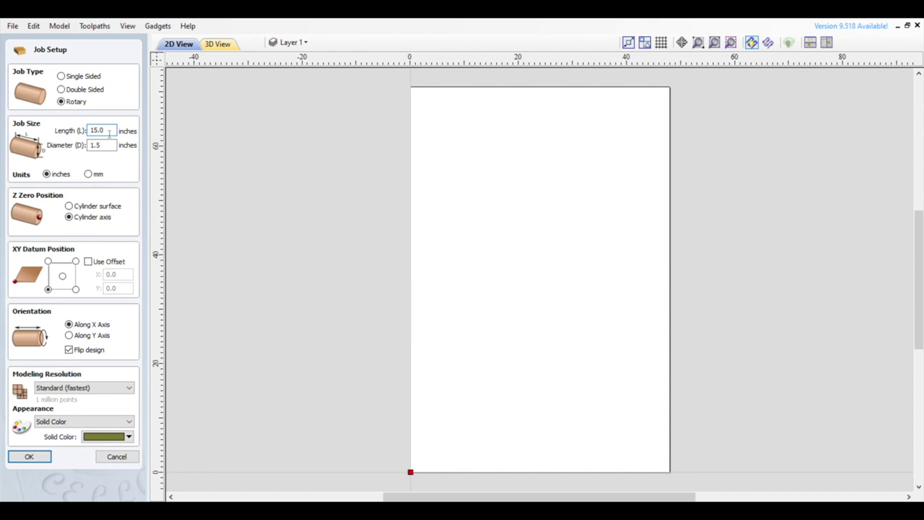
Confirm the 15 in length and settle the cylinder orientation on Along X Axis
{"action": "key", "text": "Tab"}
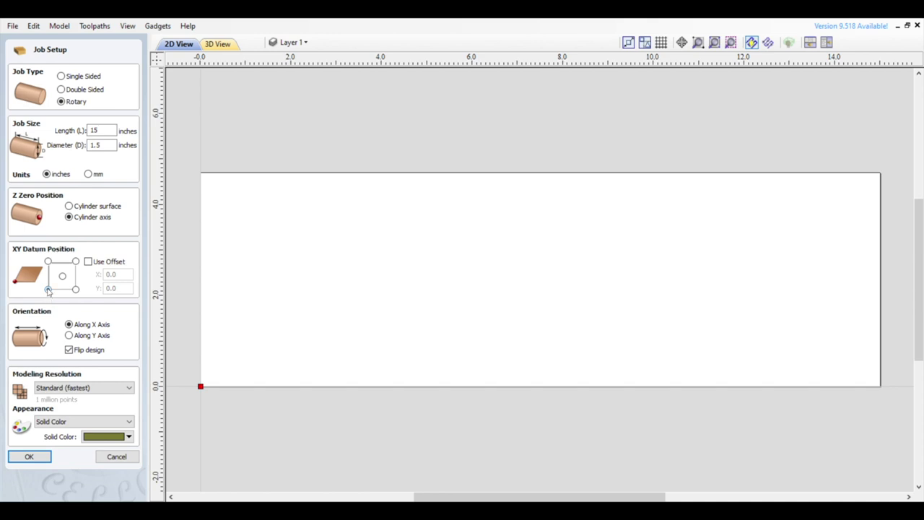
{"action": "left_click", "coordinate": [70, 335]}
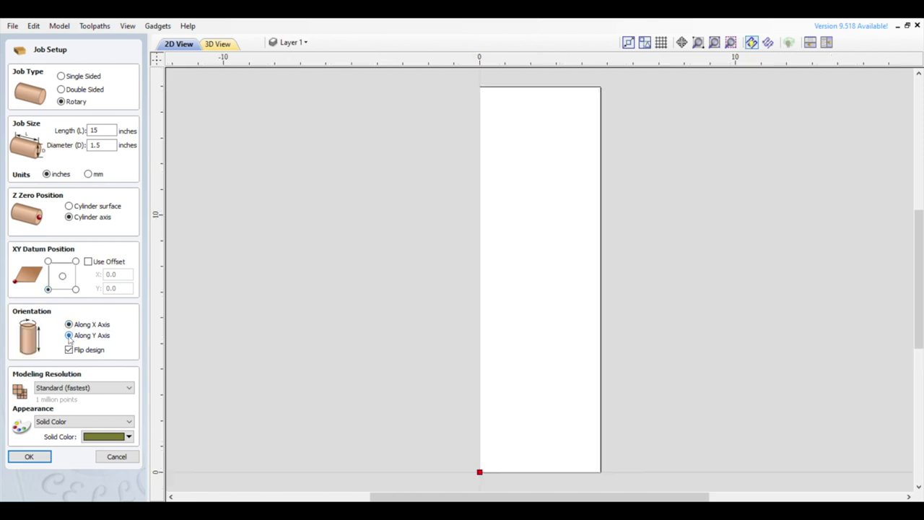
{"action": "left_click", "coordinate": [68, 325]}
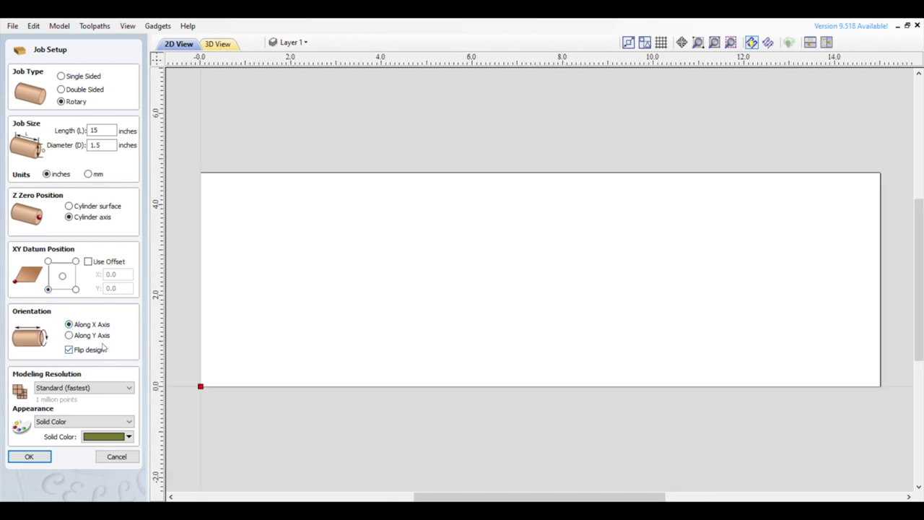
{"action": "left_click", "coordinate": [69, 336]}
{"action": "left_click", "coordinate": [69, 325]}
Accept the rotary job settings and zoom in on the chisel handle sketch
{"action": "left_click", "coordinate": [37, 458]}
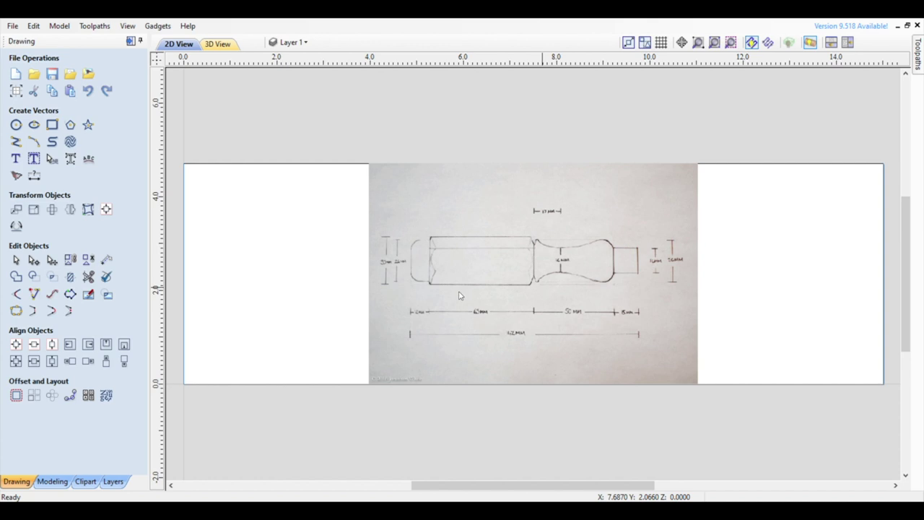
{"action": "scroll", "coordinate": [524, 291], "scroll_direction": "up", "scroll_amount": 5}
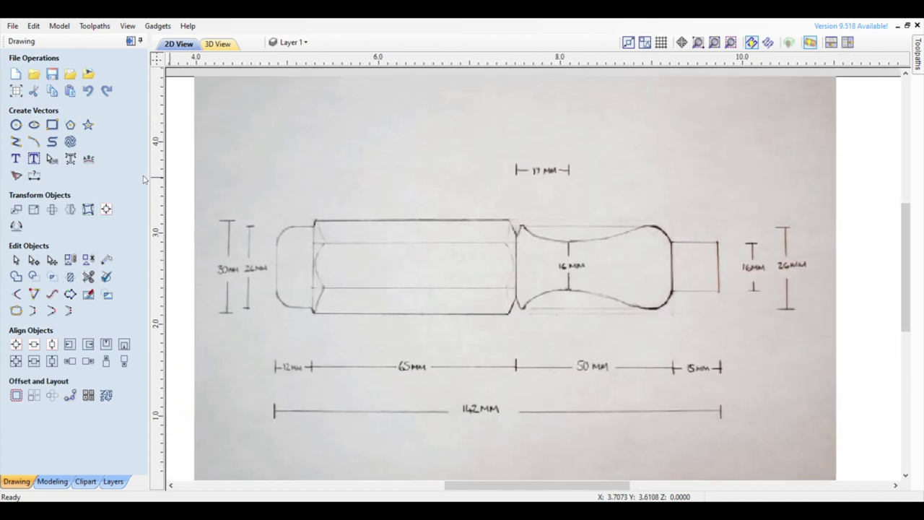
Draw the horizontal centre line across the handle sketch
{"action": "left_click", "coordinate": [23, 147]}
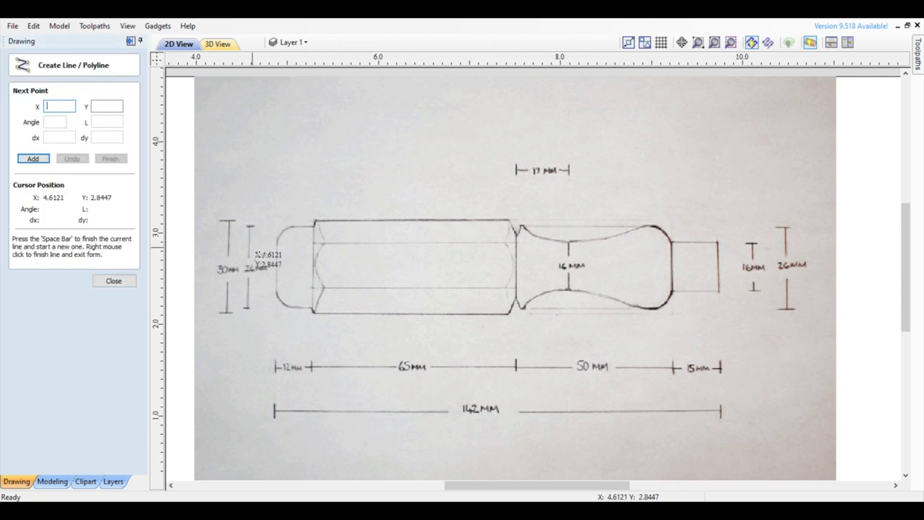
{"action": "left_click", "coordinate": [275, 266]}
{"action": "left_click", "coordinate": [731, 266]}
{"action": "key", "text": "Escape"}
Trace the handle's upper profile through the shoulder notch, bulb and tenon down to the centre line
{"action": "left_click", "coordinate": [22, 143]}
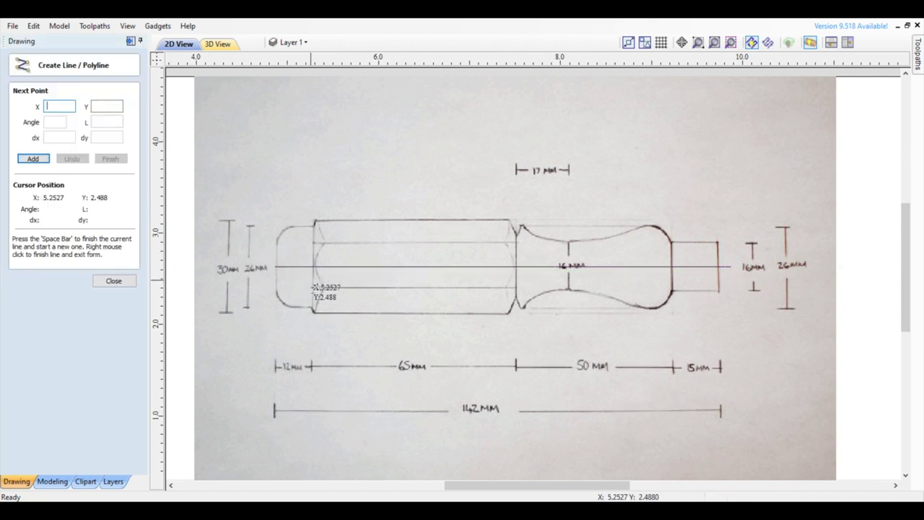
{"action": "left_click", "coordinate": [312, 221]}
{"action": "left_click", "coordinate": [515, 221]}
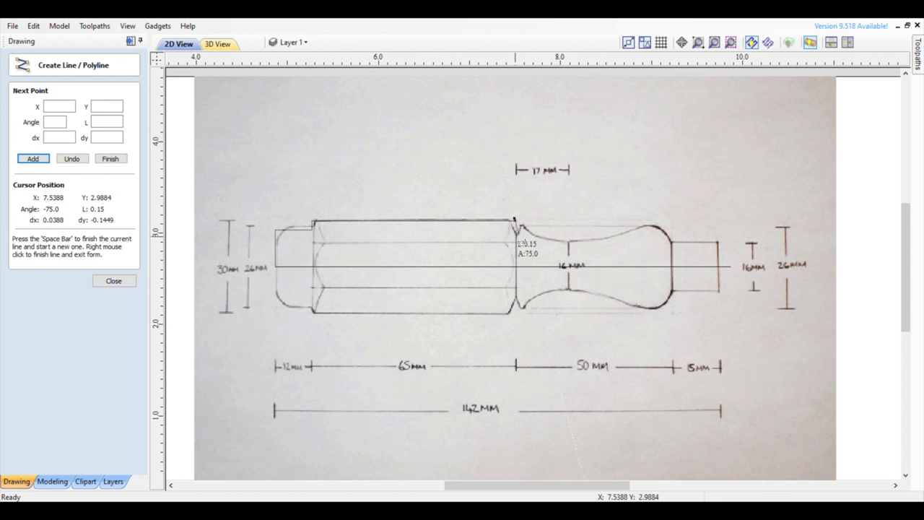
{"action": "left_click", "coordinate": [520, 229]}
{"action": "left_click", "coordinate": [572, 239]}
{"action": "left_click", "coordinate": [604, 238]}
{"action": "left_click", "coordinate": [650, 224]}
{"action": "left_click", "coordinate": [671, 240]}
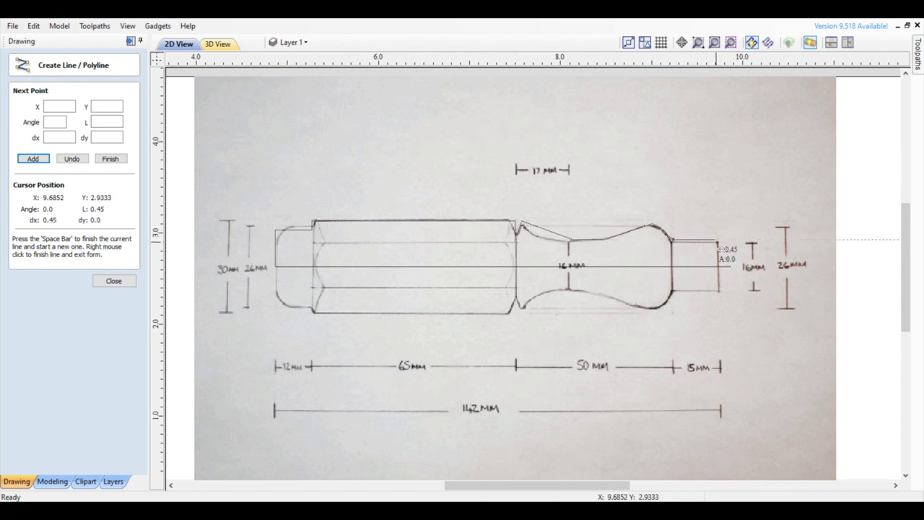
{"action": "left_click", "coordinate": [717, 241]}
{"action": "left_click", "coordinate": [717, 267]}
{"action": "left_click", "coordinate": [125, 285]}
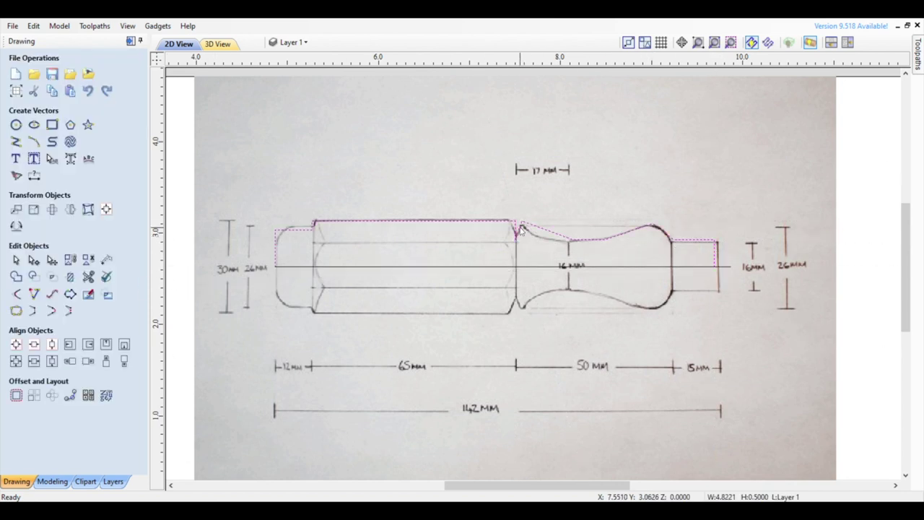
Smooth the three bulb spans into curves and pull the end node onto the centre line
{"action": "scroll", "coordinate": [277, 229], "scroll_direction": "up", "scroll_amount": 5}
{"action": "scroll", "coordinate": [486, 177], "scroll_direction": "down", "scroll_amount": 5}
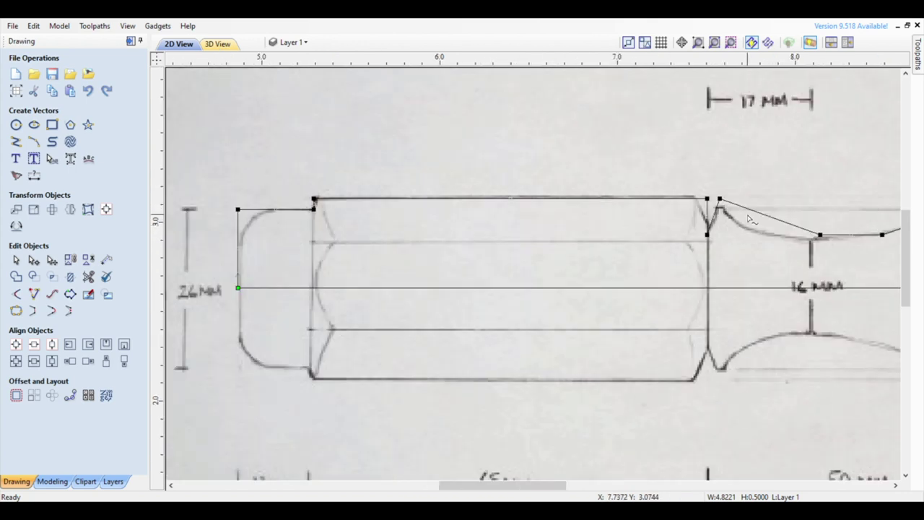
{"action": "scroll", "coordinate": [789, 191], "scroll_direction": "up", "scroll_amount": 3}
{"action": "scroll", "coordinate": [863, 195], "scroll_direction": "up", "scroll_amount": 2}
{"action": "scroll", "coordinate": [729, 380], "scroll_direction": "down", "scroll_amount": 3}
{"action": "left_click_drag", "start_coordinate": [730, 381], "coordinate": [773, 372]}
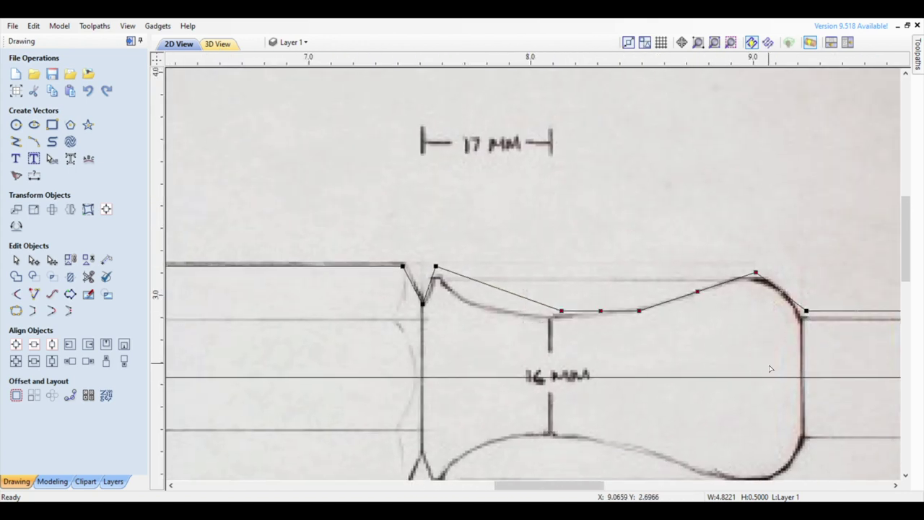
{"action": "key", "text": "s"}
{"action": "scroll", "coordinate": [765, 281], "scroll_direction": "up", "scroll_amount": 2}
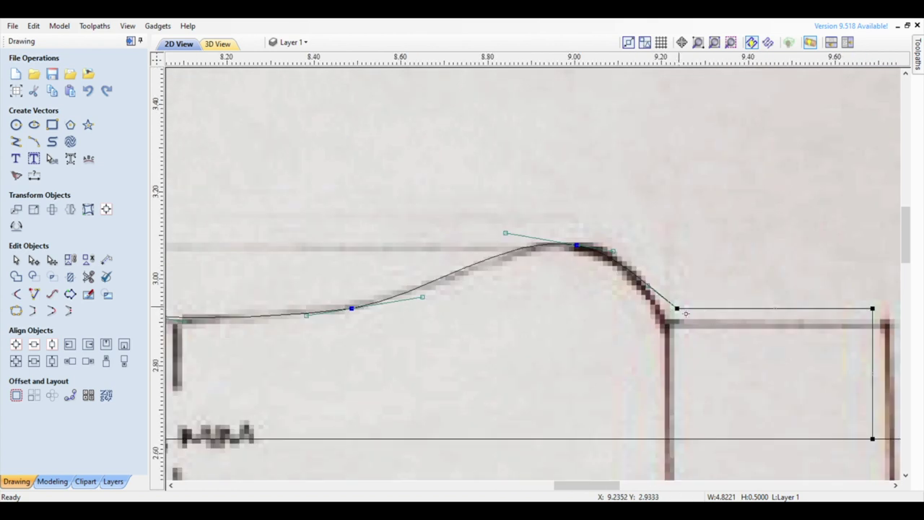
{"action": "left_click_drag", "start_coordinate": [877, 310], "coordinate": [762, 444]}
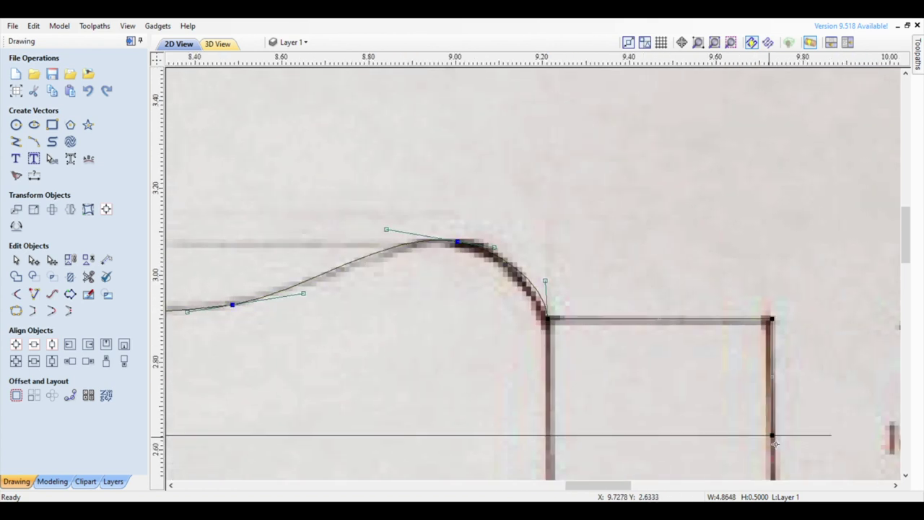
{"action": "scroll", "coordinate": [498, 424], "scroll_direction": "down", "scroll_amount": 6}
{"action": "left_click", "coordinate": [498, 424]}
Round the profile's left end corner with a 0.25 inch fillet
{"action": "scroll", "coordinate": [486, 330], "scroll_direction": "up", "scroll_amount": 4}
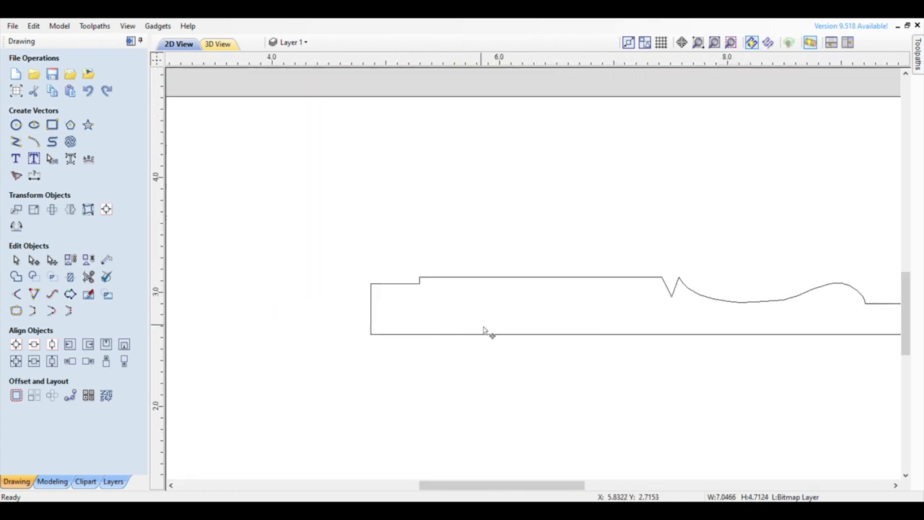
{"action": "left_click", "coordinate": [106, 258]}
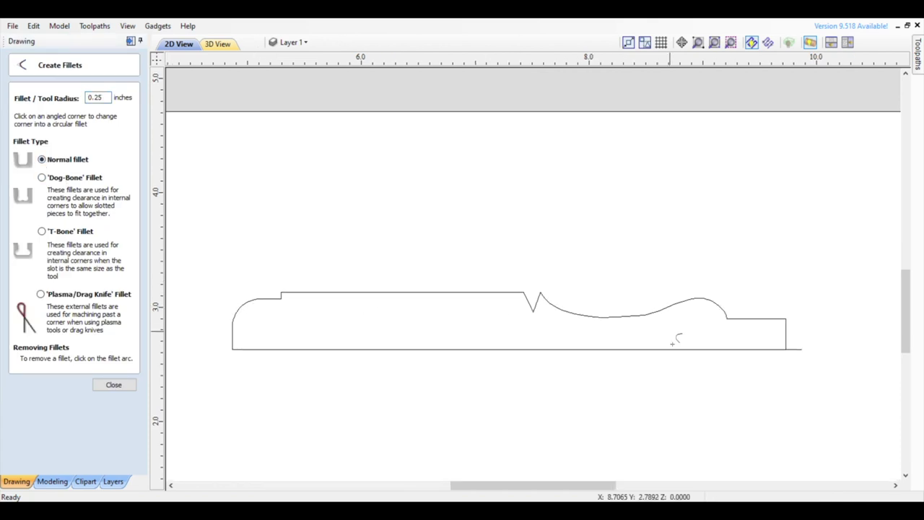
{"action": "key", "text": "Escape"}
{"action": "scroll", "coordinate": [353, 353], "scroll_direction": "down", "scroll_amount": 1}
Draw the 0.51 × 0.27 inch tenon rectangle at the profile's right end
{"action": "key", "text": "r"}
{"action": "left_click_drag", "start_coordinate": [711, 317], "coordinate": [664, 341]}
{"action": "left_click", "coordinate": [114, 323]}
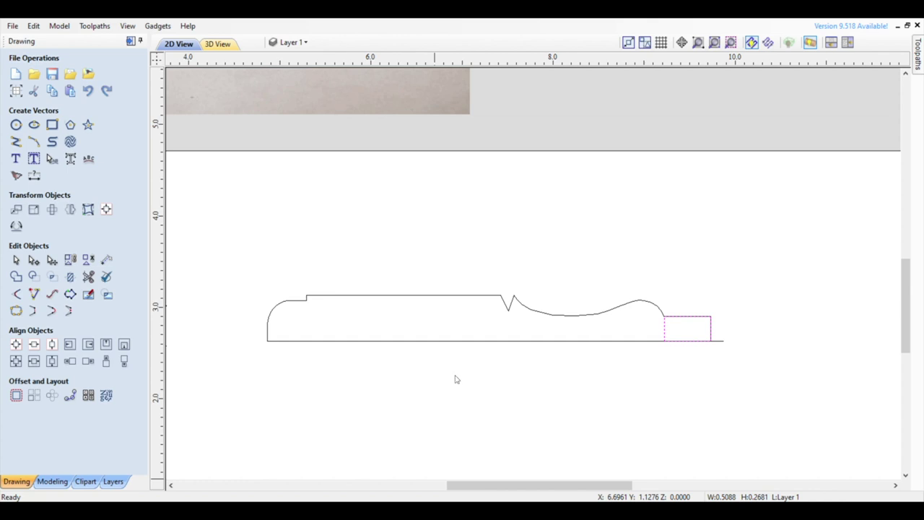
{"action": "scroll", "coordinate": [407, 308], "scroll_direction": "up", "scroll_amount": 1}
{"action": "scroll", "coordinate": [771, 330], "scroll_direction": "down", "scroll_amount": 1}
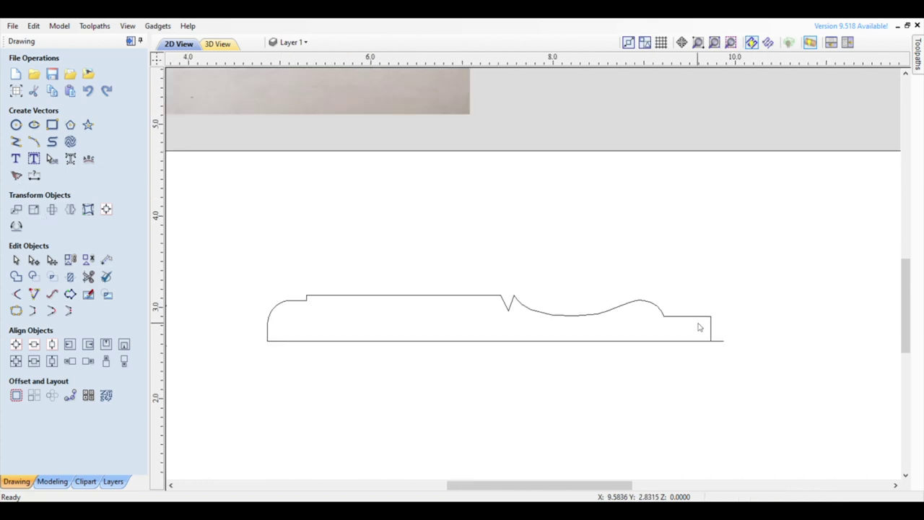
{"action": "left_click", "coordinate": [52, 124]}
{"action": "left_click_drag", "start_coordinate": [710, 316], "coordinate": [665, 341]}
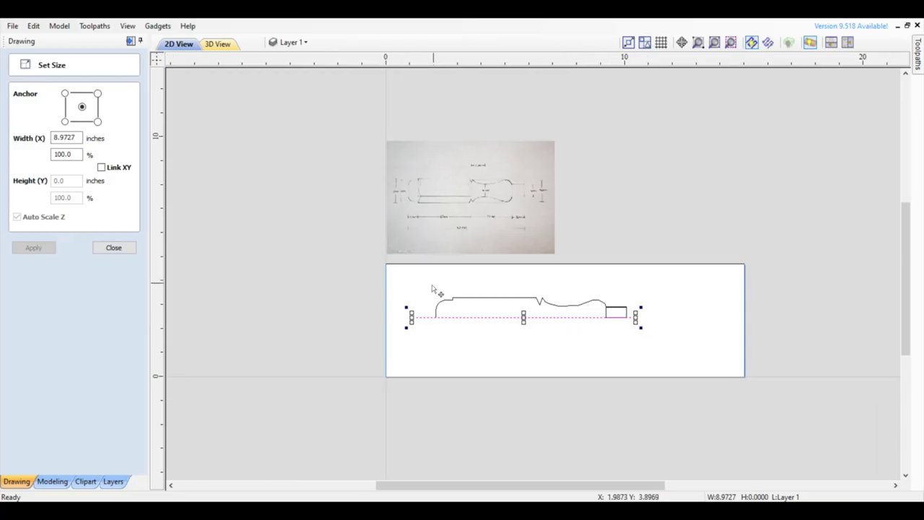
Move the three handle profile vectors below the job area
{"action": "left_click_drag", "start_coordinate": [604, 368], "coordinate": [662, 367]}
{"action": "mouse_move", "coordinate": [629, 320]}
{"action": "left_mouse_down"}
{"action": "mouse_move", "coordinate": [642, 387]}
{"action": "mouse_move", "coordinate": [619, 419]}
{"action": "left_mouse_up"}
{"action": "left_click", "coordinate": [113, 248]}
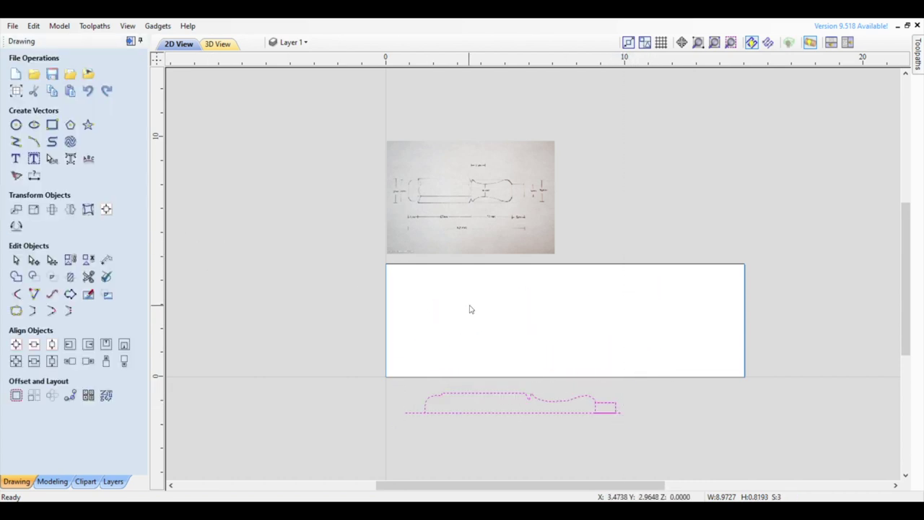
{"action": "key", "text": "Escape"}
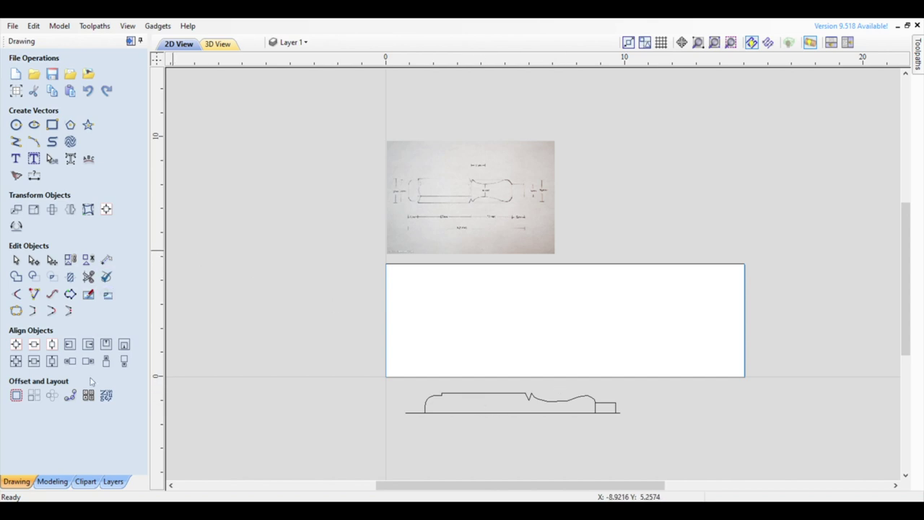
Place vertical guides at the profile's left and right ends
{"action": "left_click", "coordinate": [52, 481]}
{"action": "left_click_drag", "start_coordinate": [158, 338], "coordinate": [336, 371]}
{"action": "left_click_drag", "start_coordinate": [166, 364], "coordinate": [546, 373]}
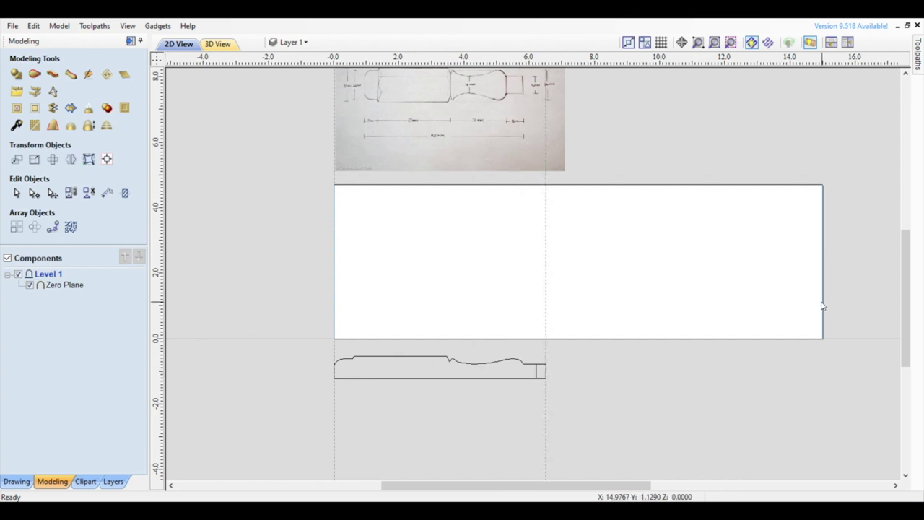
Two-rail sweep the handle profile between both vertical lines to create Component 1
{"action": "left_click_drag", "start_coordinate": [823, 306], "coordinate": [553, 302]}
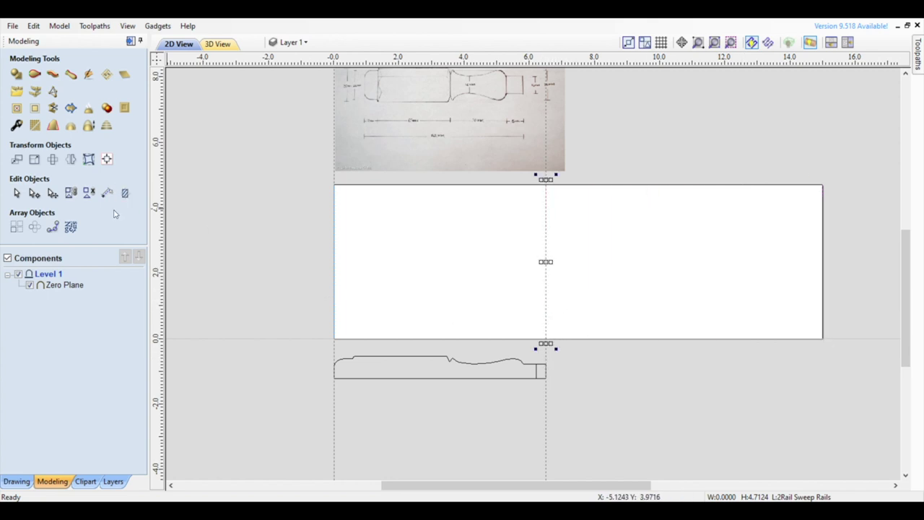
{"action": "left_click", "coordinate": [35, 75]}
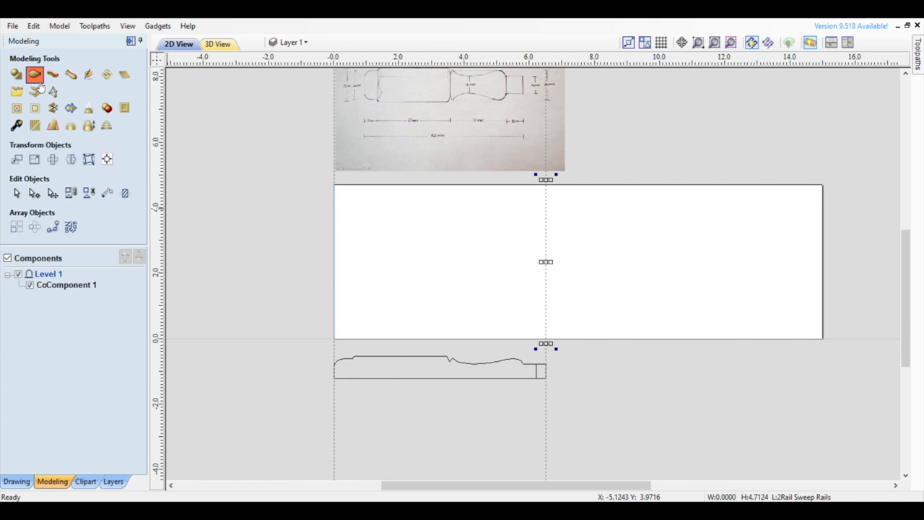
{"action": "left_click", "coordinate": [40, 85]}
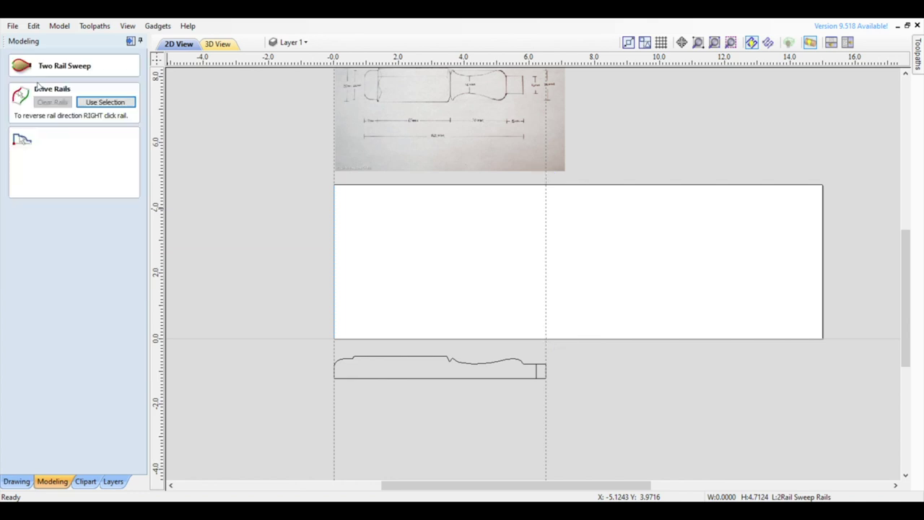
{"action": "left_click", "coordinate": [333, 250], "text": "shift"}
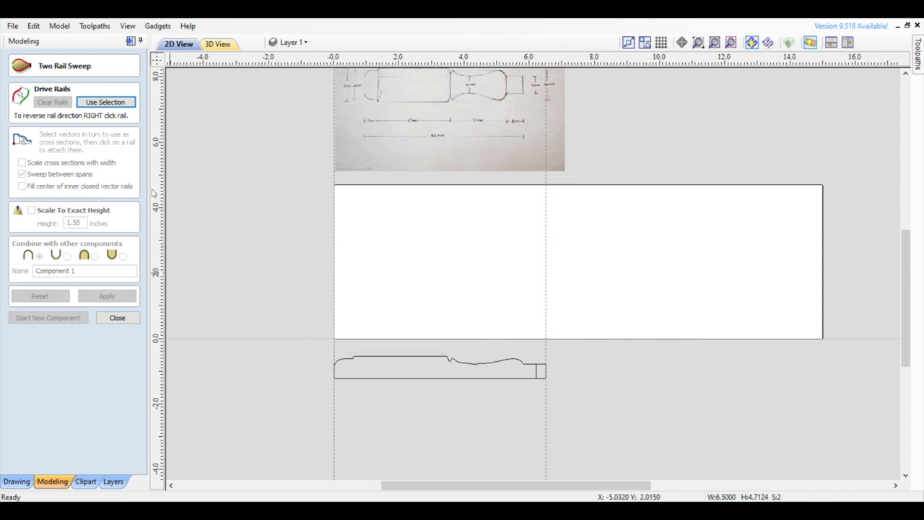
{"action": "left_click", "coordinate": [106, 103]}
{"action": "left_click", "coordinate": [426, 363]}
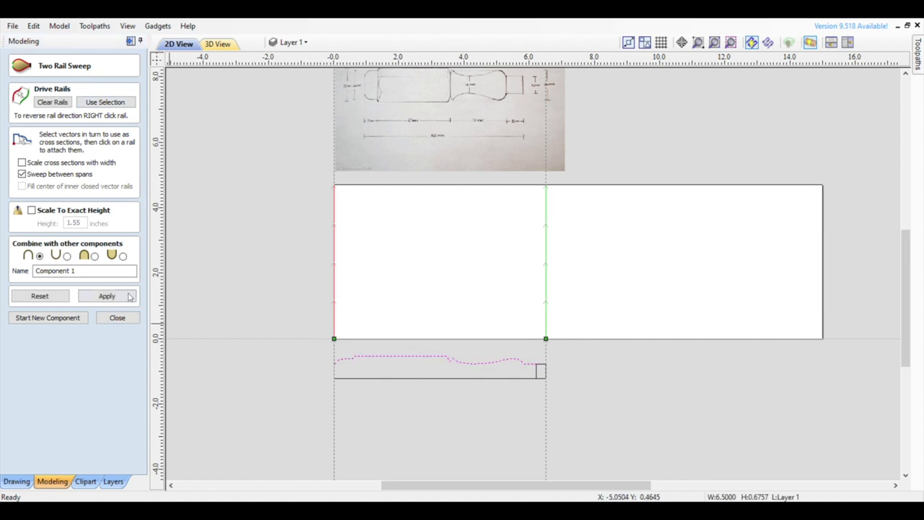
{"action": "left_click", "coordinate": [108, 296]}
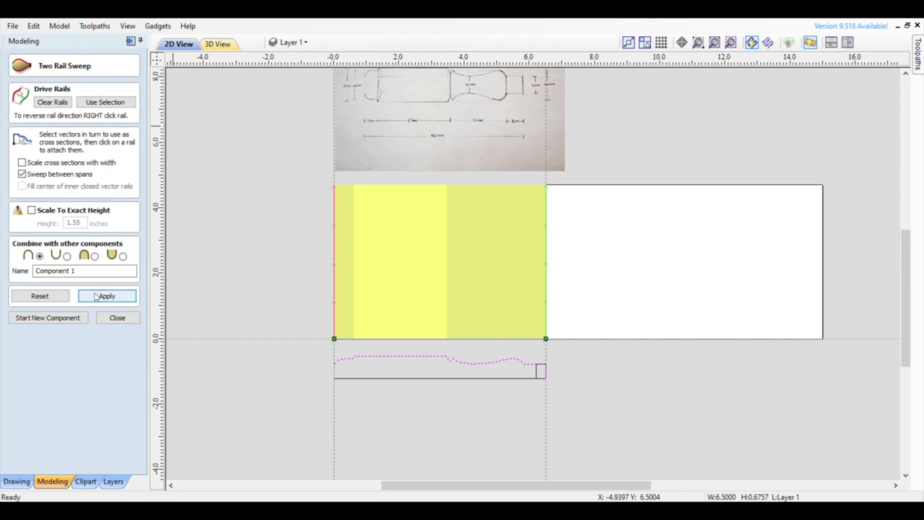
{"action": "left_click", "coordinate": [117, 318]}
Orbit the 3D view to inspect the turned handle's rounded end, then return to 2D
{"action": "left_click", "coordinate": [216, 44]}
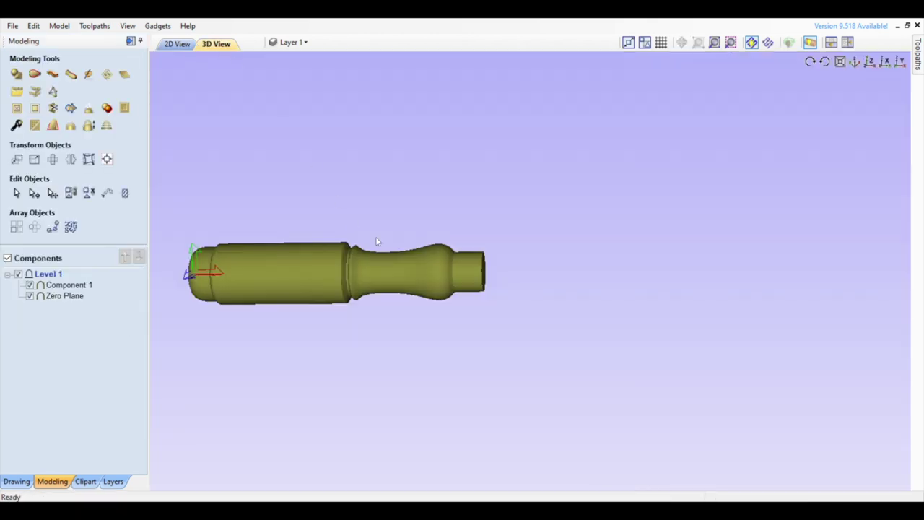
{"action": "left_click_drag", "start_coordinate": [478, 282], "coordinate": [444, 313]}
{"action": "scroll", "coordinate": [443, 309], "scroll_direction": "up", "scroll_amount": 2}
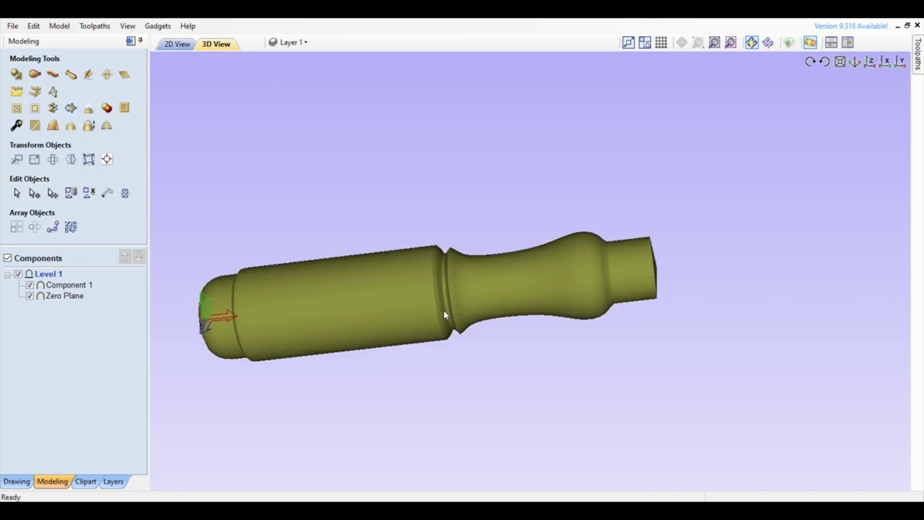
{"action": "left_click_drag", "start_coordinate": [346, 326], "coordinate": [370, 324]}
{"action": "left_click_drag", "start_coordinate": [396, 282], "coordinate": [404, 280]}
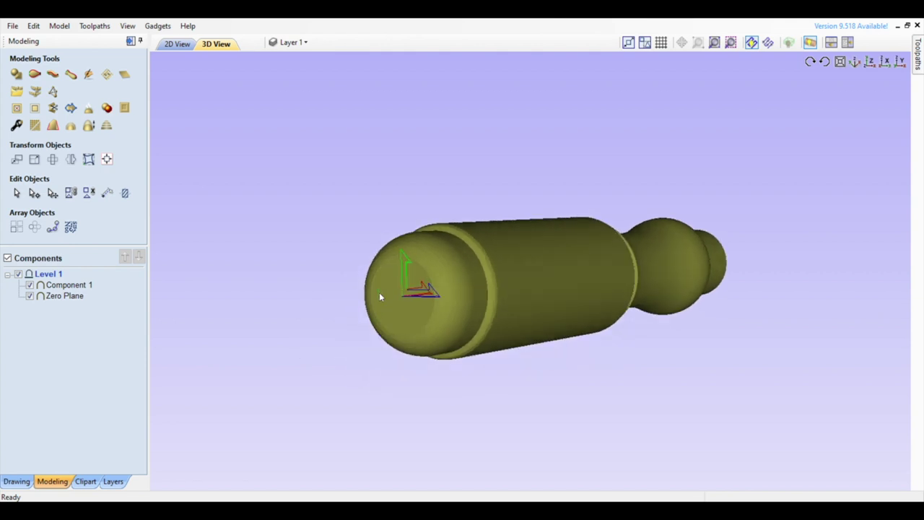
{"action": "key", "text": "F2"}
{"action": "scroll", "coordinate": [413, 289], "scroll_direction": "up", "scroll_amount": 2}
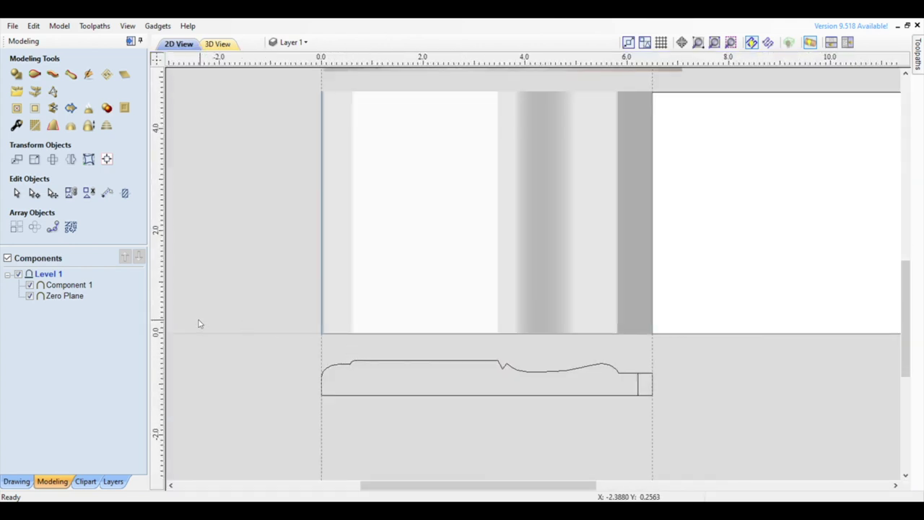
Add two vertical guides to the drawing, one at the 3.35 mark
{"action": "left_click_drag", "start_coordinate": [159, 319], "coordinate": [351, 365]}
{"action": "left_click_drag", "start_coordinate": [168, 326], "coordinate": [501, 366]}
{"action": "scroll", "coordinate": [488, 360], "scroll_direction": "down", "scroll_amount": 1}
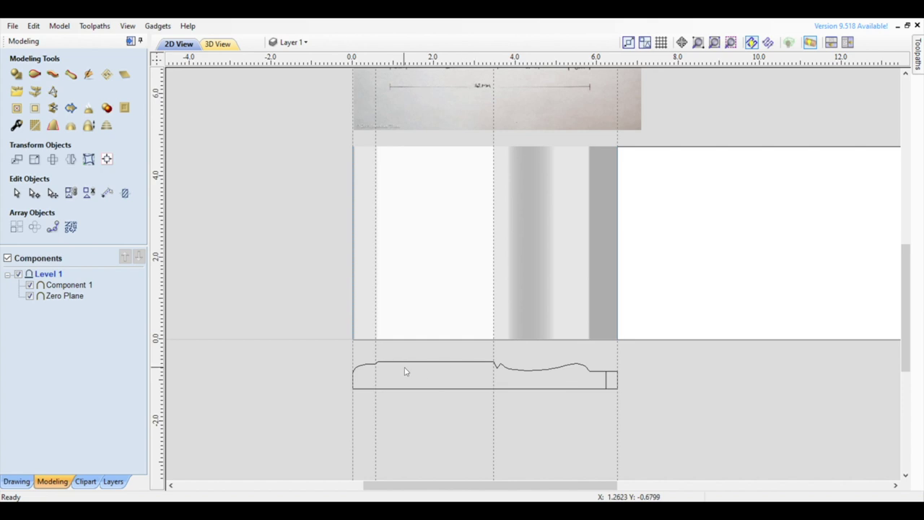
{"action": "scroll", "coordinate": [417, 370], "scroll_direction": "up", "scroll_amount": 1}
{"action": "middle_click_drag", "start_coordinate": [417, 370], "coordinate": [406, 386]}
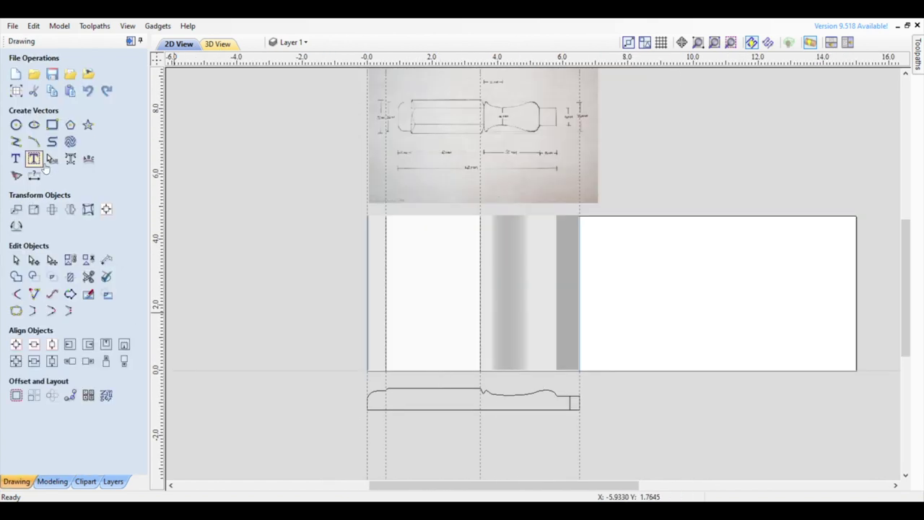
Draw an eight-sided polygon of radius 0.7 inches left of the handle drawing
{"action": "left_click", "coordinate": [70, 125]}
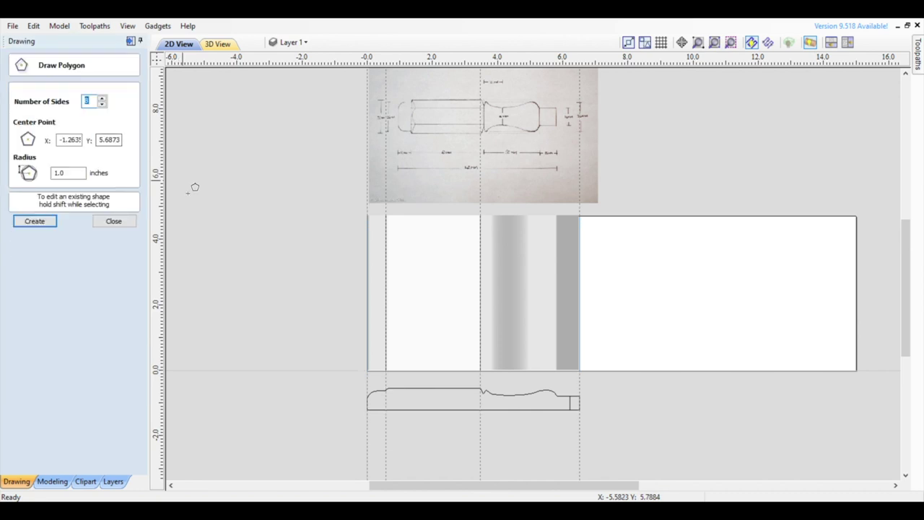
{"action": "left_click", "coordinate": [276, 193]}
{"action": "left_click", "coordinate": [257, 221]}
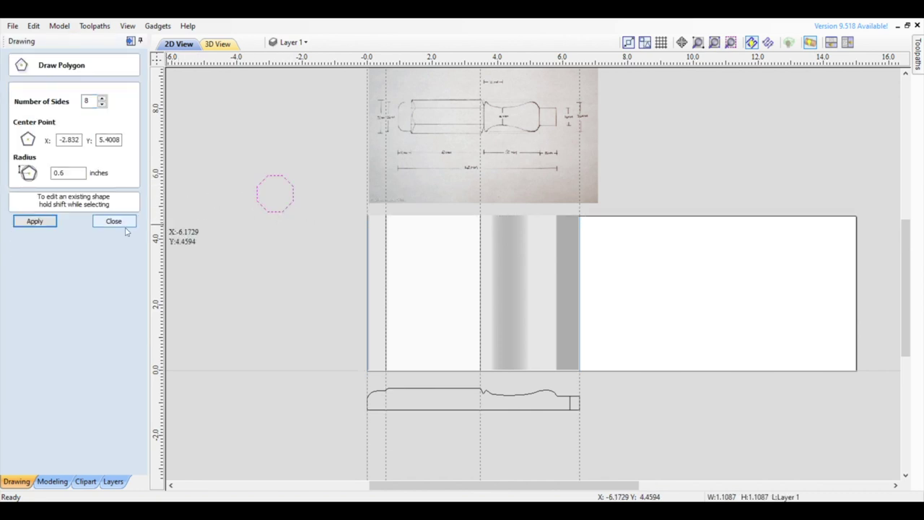
{"action": "left_click_drag", "start_coordinate": [74, 176], "coordinate": [63, 182]}
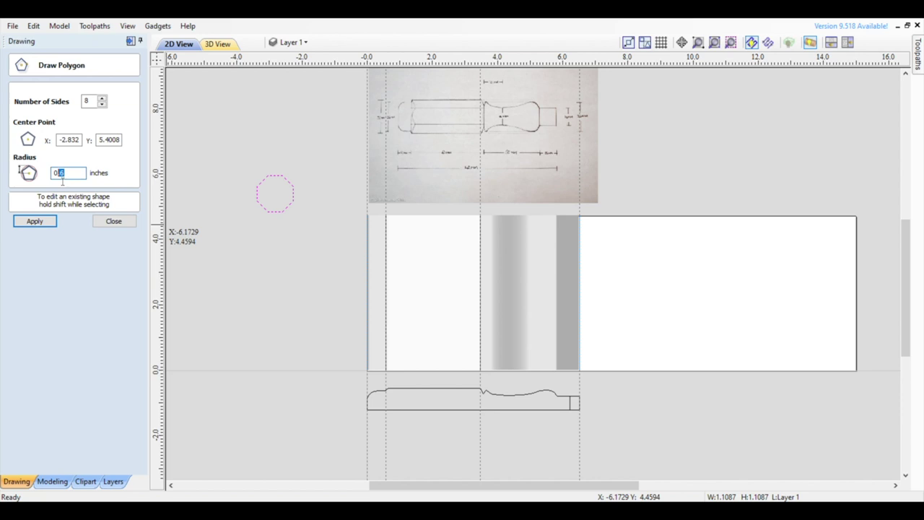
{"action": "left_click", "coordinate": [34, 221]}
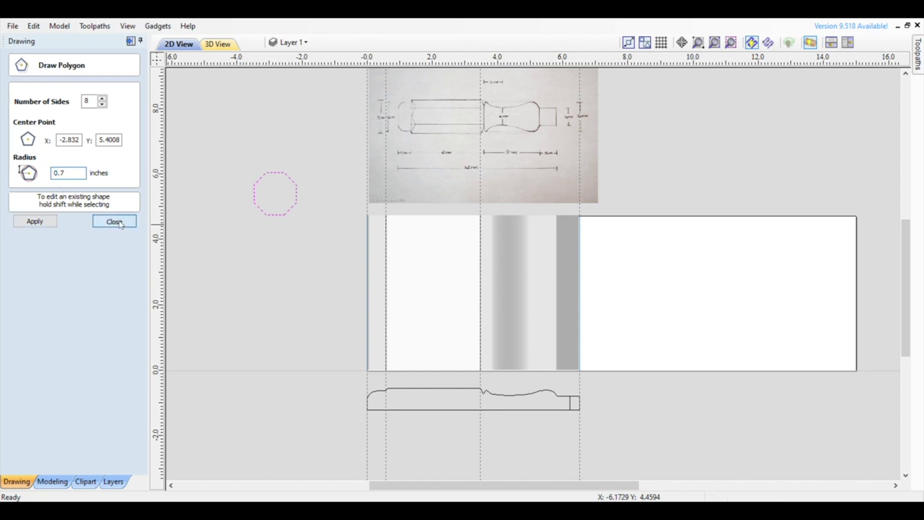
{"action": "left_click", "coordinate": [114, 221]}
{"action": "left_click", "coordinate": [281, 237]}
{"action": "left_click", "coordinate": [281, 214]}
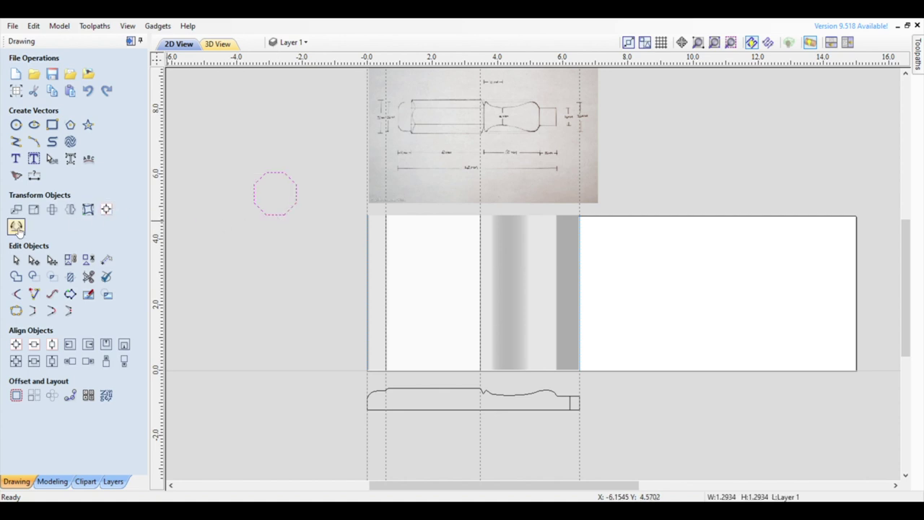
Unwrap the octagon into a flat wavy vector using its contour centre
{"action": "left_click", "coordinate": [17, 227]}
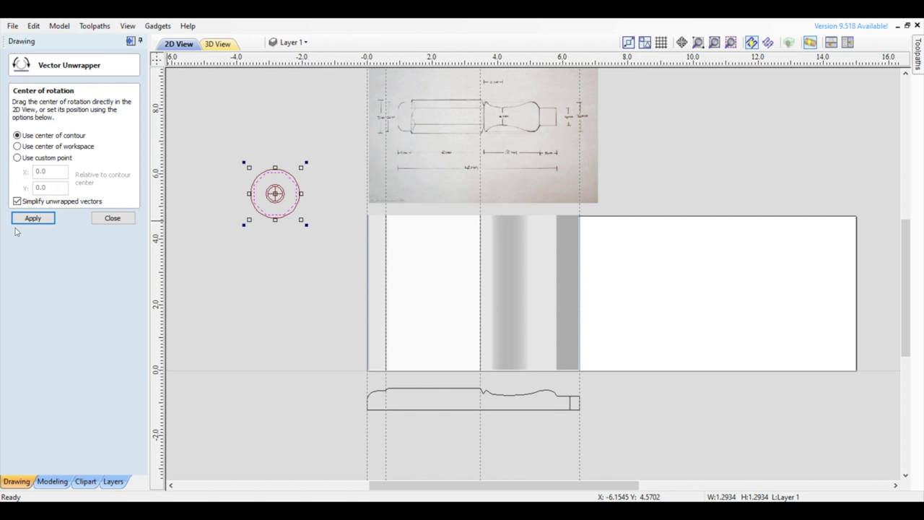
{"action": "left_click", "coordinate": [33, 220]}
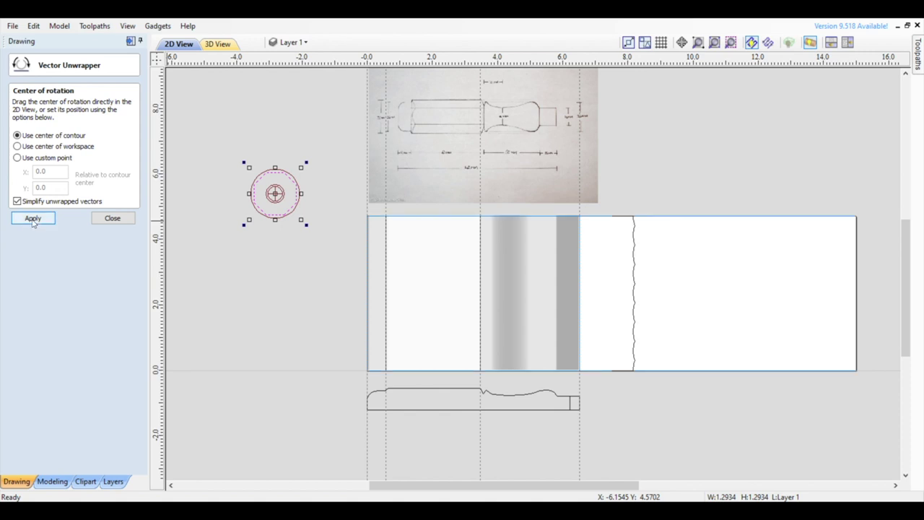
{"action": "left_click", "coordinate": [110, 218]}
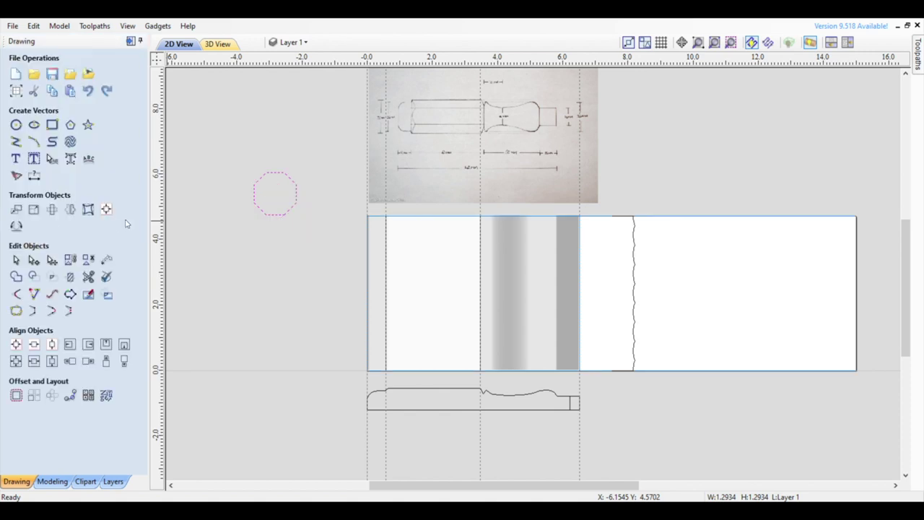
Move the unwrapped wavy vector left of the handle rectangle and check its nodes
{"action": "left_click", "coordinate": [634, 246]}
{"action": "scroll", "coordinate": [640, 189], "scroll_direction": "down", "scroll_amount": 1}
{"action": "left_click_drag", "start_coordinate": [640, 189], "coordinate": [330, 236]}
{"action": "scroll", "coordinate": [369, 231], "scroll_direction": "up", "scroll_amount": 2}
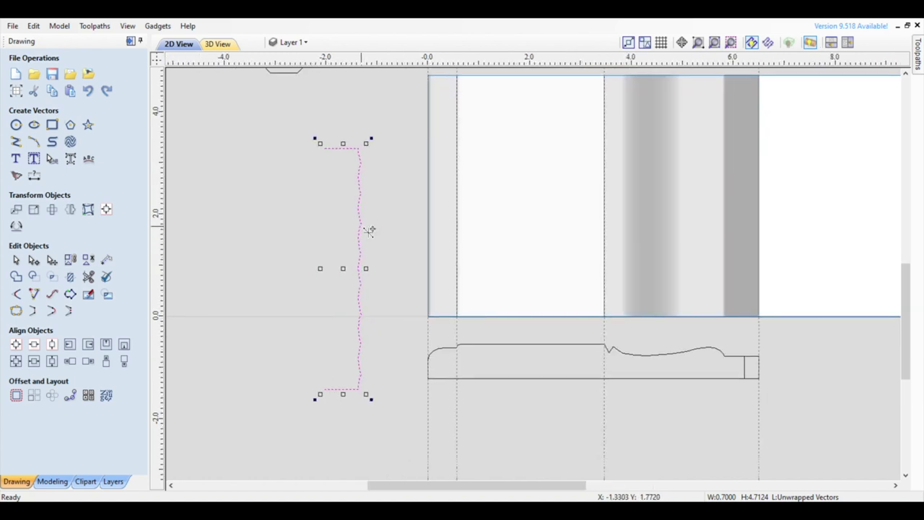
{"action": "key", "text": "n"}
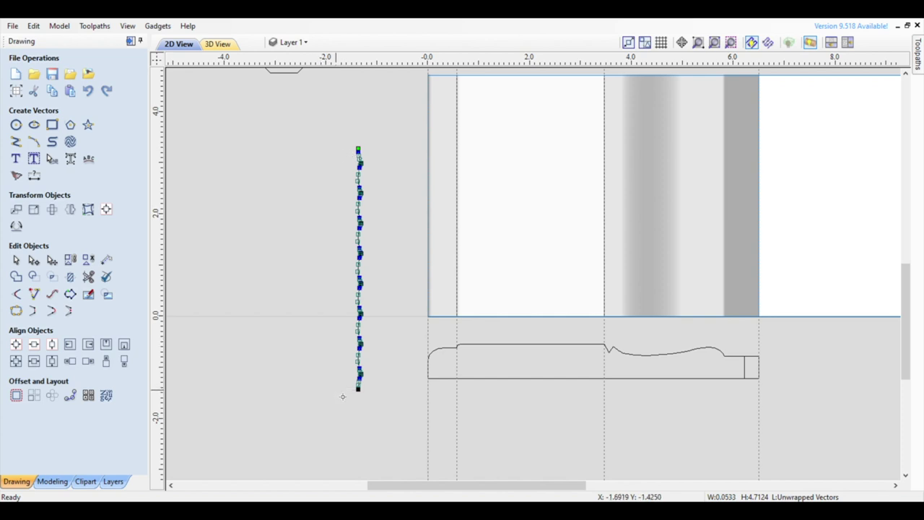
{"action": "key", "text": "n"}
{"action": "middle_click_drag", "start_coordinate": [339, 364], "coordinate": [282, 361]}
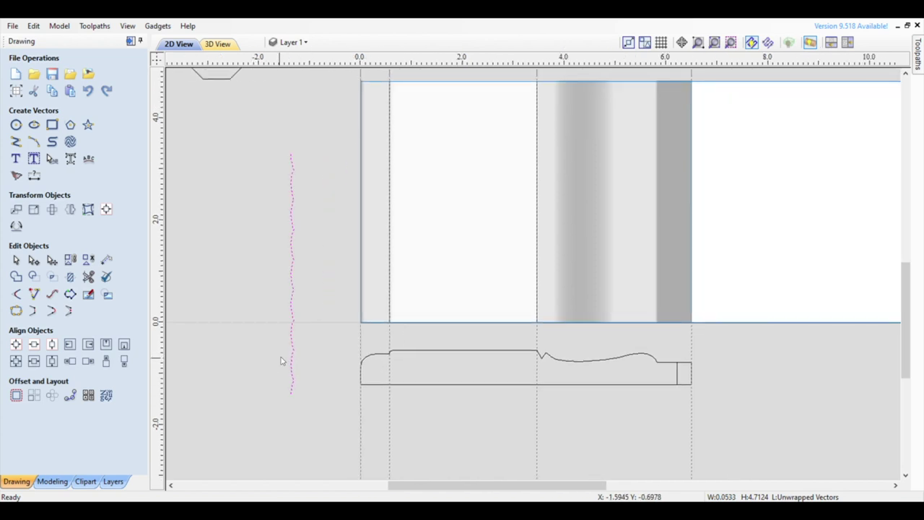
{"action": "scroll", "coordinate": [283, 361], "scroll_direction": "down", "scroll_amount": 1}
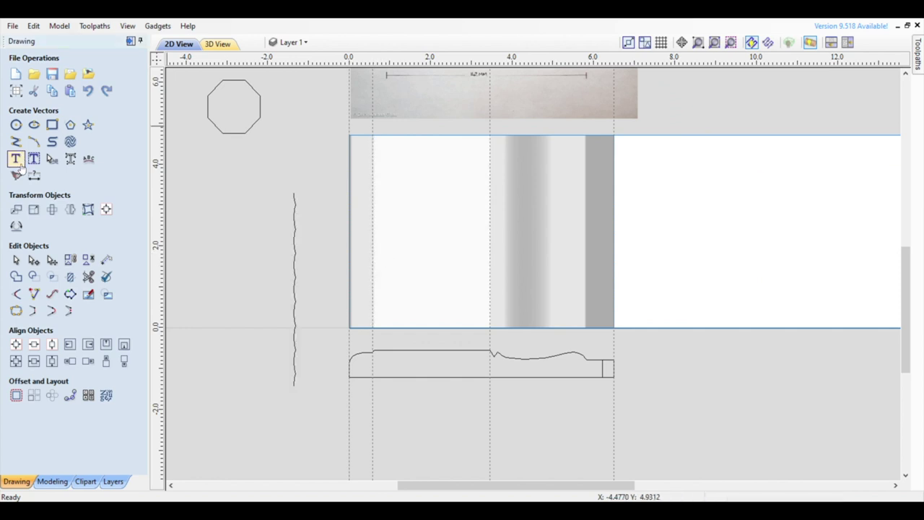
Draw horizontal lines along the job's top and bottom edges, starting at X 0.5708
{"action": "left_click", "coordinate": [16, 141]}
{"action": "left_click", "coordinate": [374, 136]}
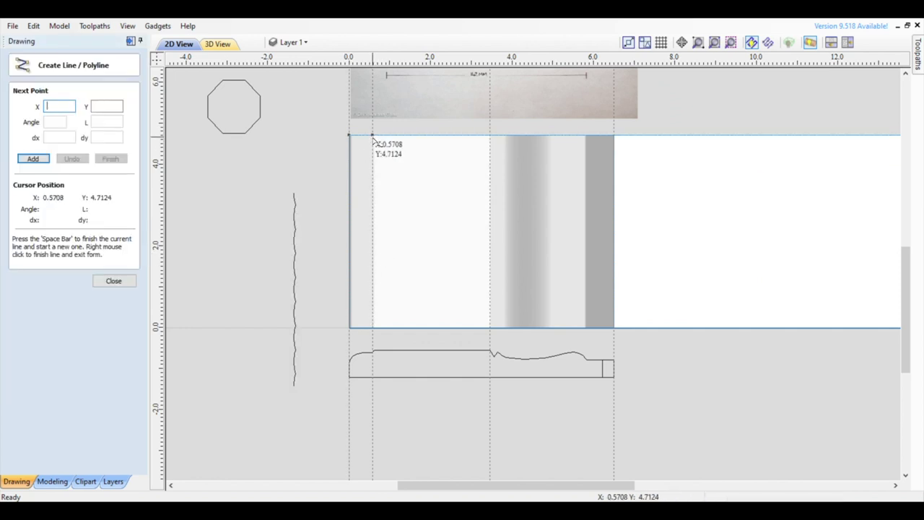
{"action": "scroll", "coordinate": [375, 137], "scroll_direction": "up", "scroll_amount": 3}
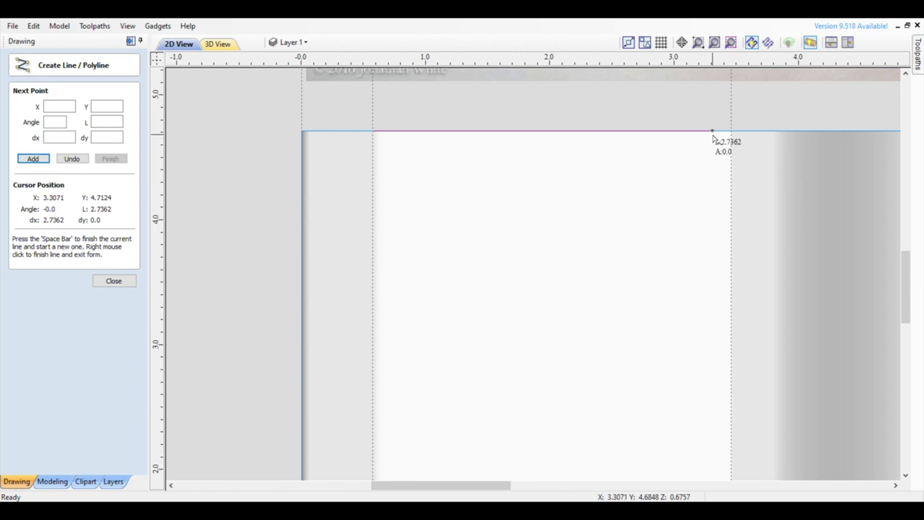
{"action": "left_click", "coordinate": [731, 131]}
{"action": "key", "text": "space"}
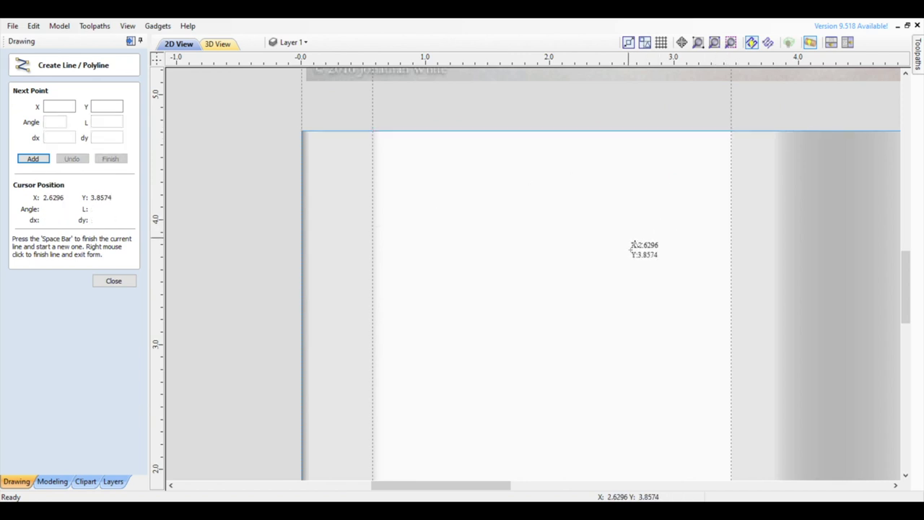
{"action": "scroll", "coordinate": [532, 347], "scroll_direction": "down", "scroll_amount": 3}
{"action": "scroll", "coordinate": [508, 384], "scroll_direction": "up", "scroll_amount": 2}
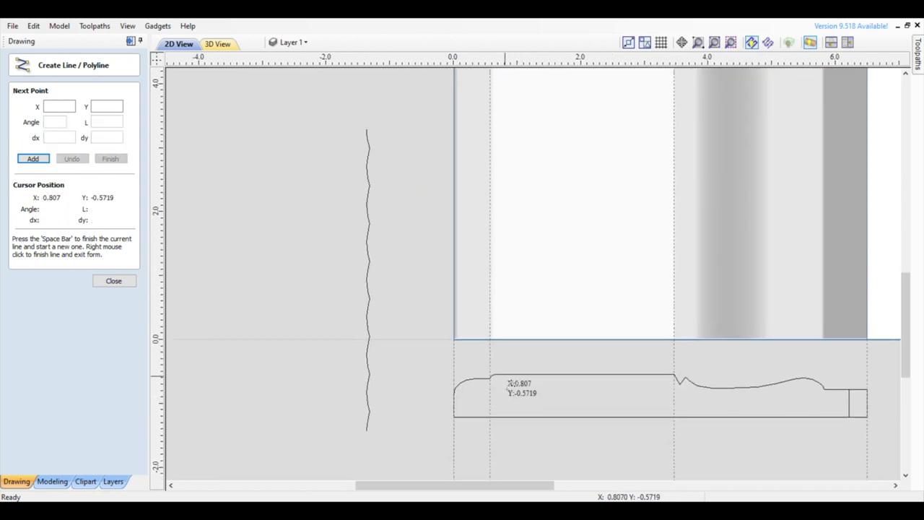
{"action": "left_click", "coordinate": [490, 339]}
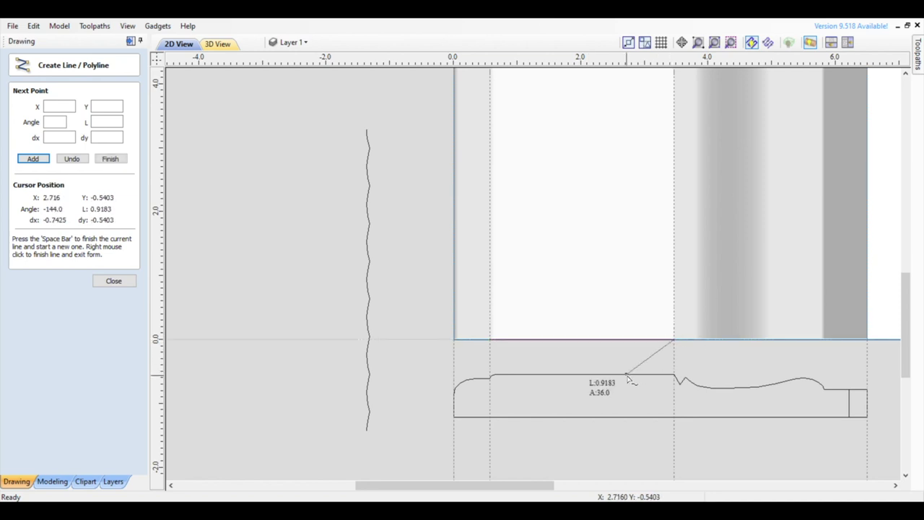
{"action": "key", "text": "space"}
{"action": "left_click", "coordinate": [114, 281]}
{"action": "scroll", "coordinate": [454, 340], "scroll_direction": "down", "scroll_amount": 2}
{"action": "middle_click_drag", "start_coordinate": [454, 340], "coordinate": [348, 369]}
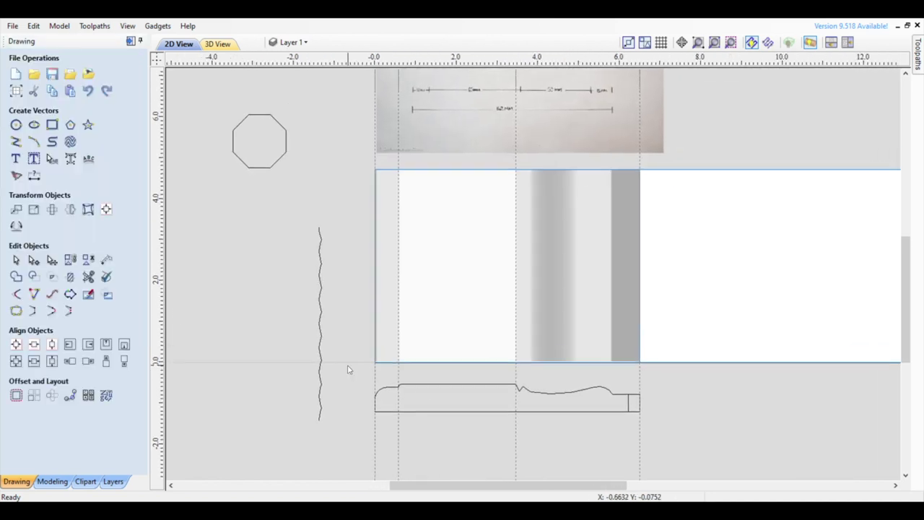
Two-rail sweep the wavy vector between both rails to create Component 2
{"action": "left_click", "coordinate": [52, 481]}
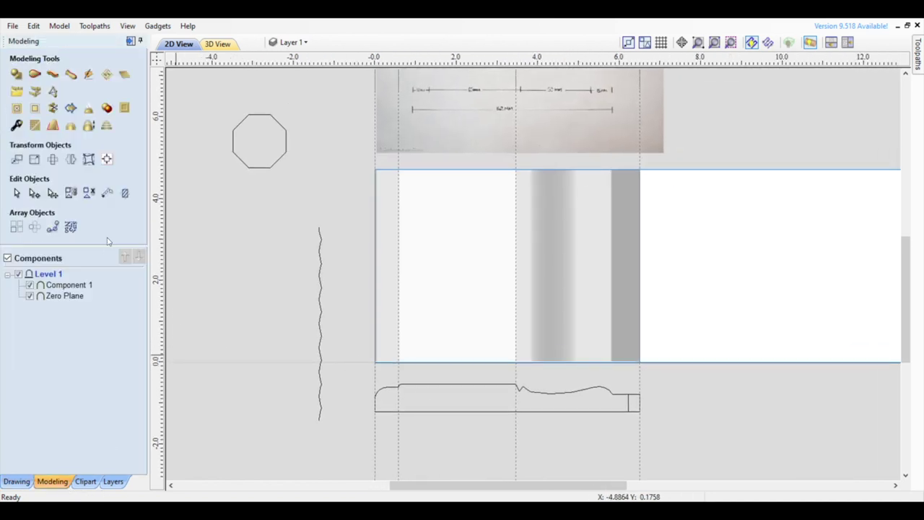
{"action": "left_click", "coordinate": [35, 75]}
{"action": "left_click_drag", "start_coordinate": [391, 160], "coordinate": [525, 377]}
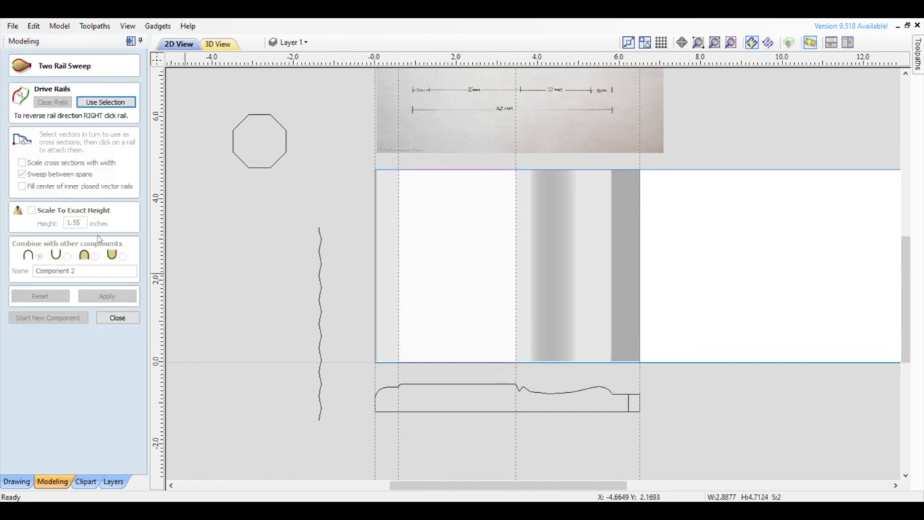
{"action": "left_click", "coordinate": [321, 269]}
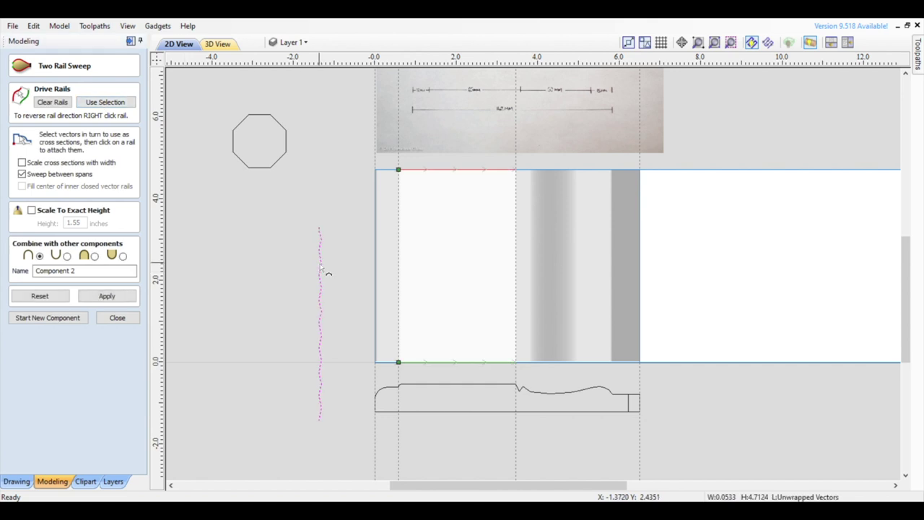
{"action": "left_click", "coordinate": [94, 296]}
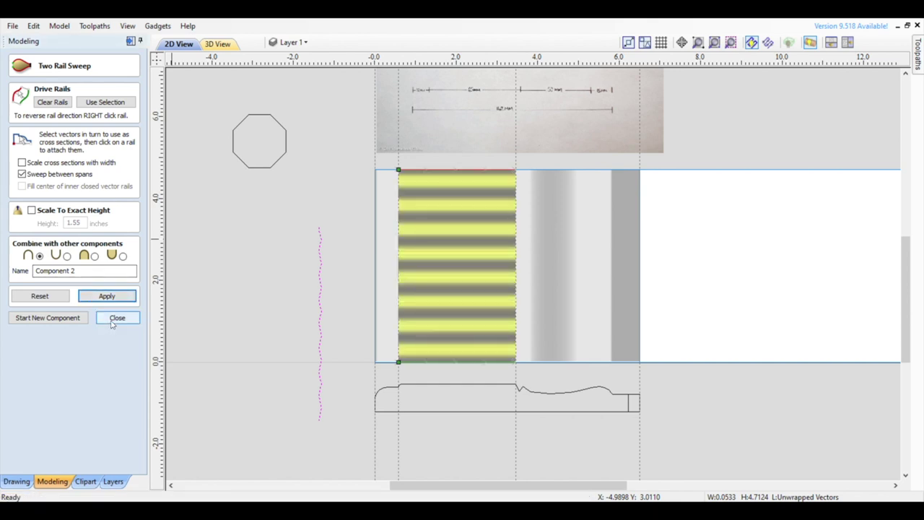
{"action": "left_click", "coordinate": [116, 318]}
Orbit the 3D view to inspect the new eight-sided faceted grip section
{"action": "left_click", "coordinate": [216, 45]}
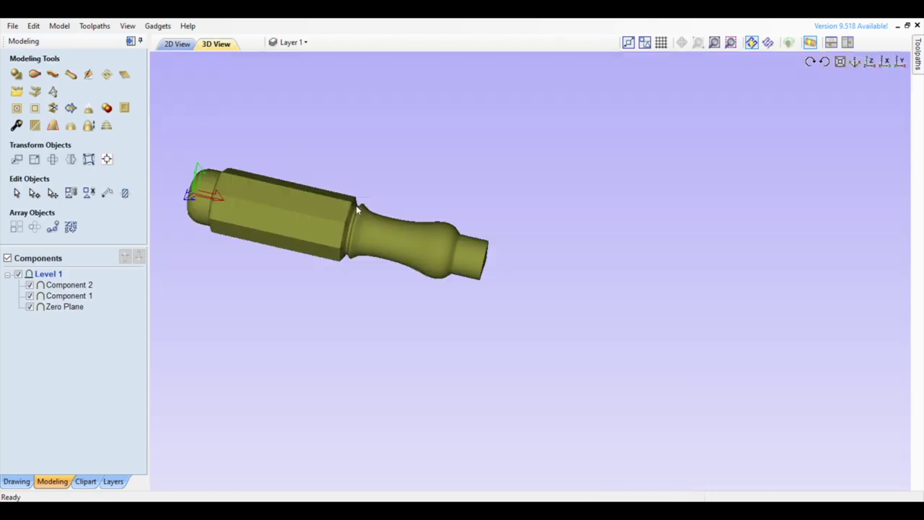
{"action": "left_click_drag", "start_coordinate": [389, 223], "coordinate": [394, 281]}
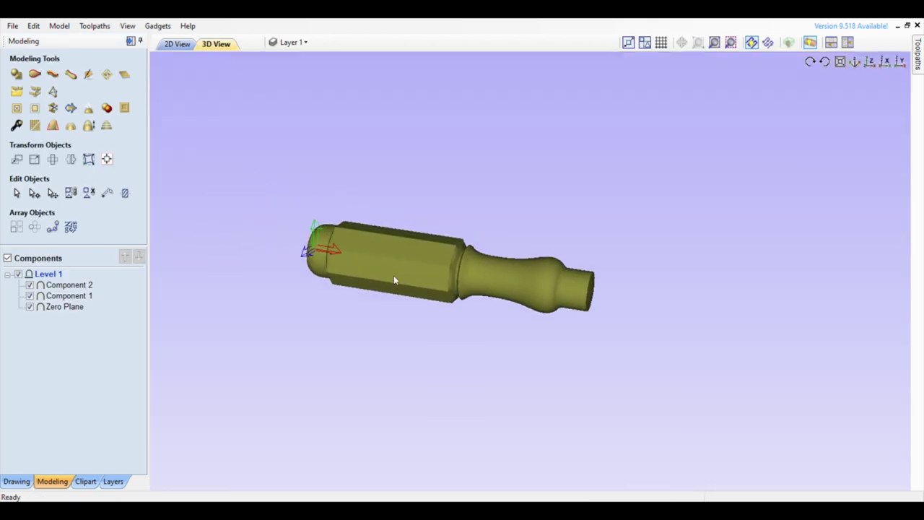
{"action": "scroll", "coordinate": [394, 281], "scroll_direction": "up", "scroll_amount": 5}
{"action": "scroll", "coordinate": [516, 279], "scroll_direction": "down", "scroll_amount": 3}
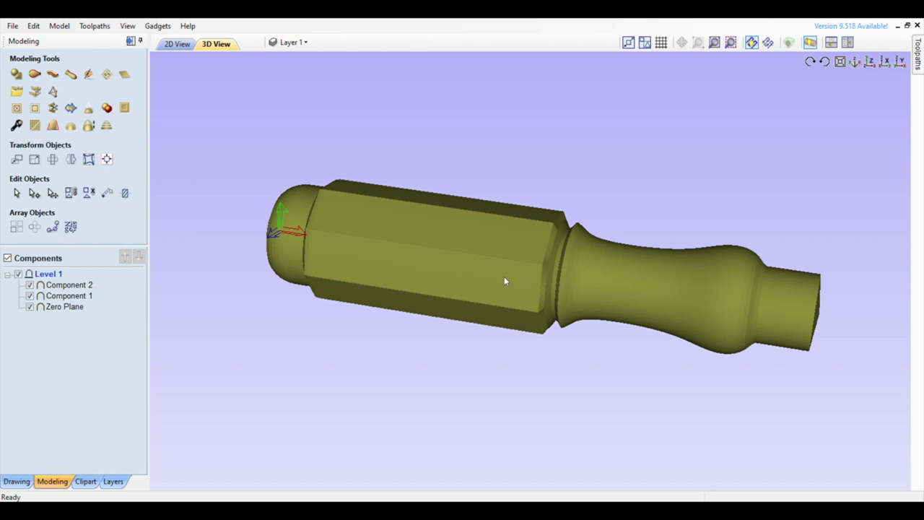
{"action": "mouse_move", "coordinate": [504, 281]}
{"action": "left_mouse_down"}
{"action": "mouse_move", "coordinate": [371, 289]}
{"action": "mouse_move", "coordinate": [400, 289]}
{"action": "mouse_move", "coordinate": [375, 309]}
{"action": "mouse_move", "coordinate": [474, 345]}
{"action": "mouse_move", "coordinate": [569, 326]}
{"action": "mouse_move", "coordinate": [561, 250]}
{"action": "mouse_move", "coordinate": [238, 299]}
{"action": "mouse_move", "coordinate": [311, 313]}
{"action": "mouse_move", "coordinate": [352, 284]}
{"action": "left_mouse_up"}
Draw a 6.5 × 4.7124 inch rectangle from the origin and pin the Toolpaths panel open
{"action": "left_click", "coordinate": [16, 481]}
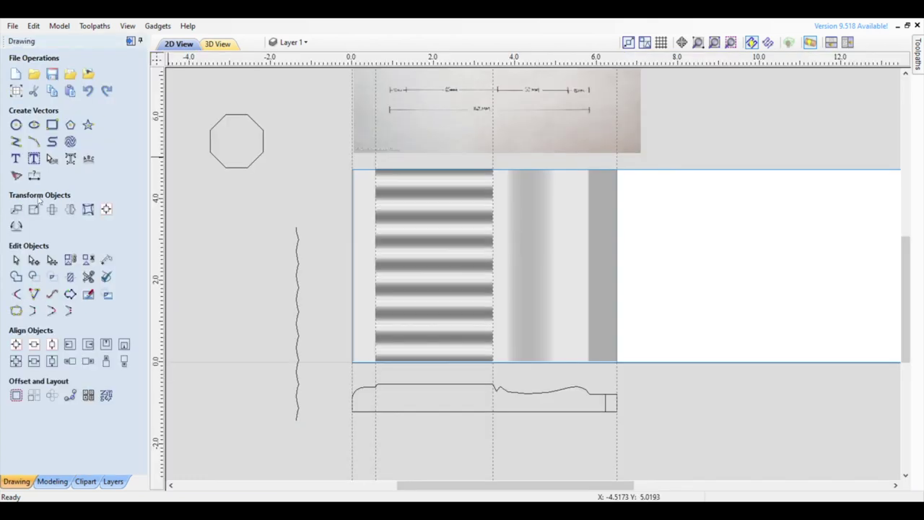
{"action": "left_click", "coordinate": [52, 124]}
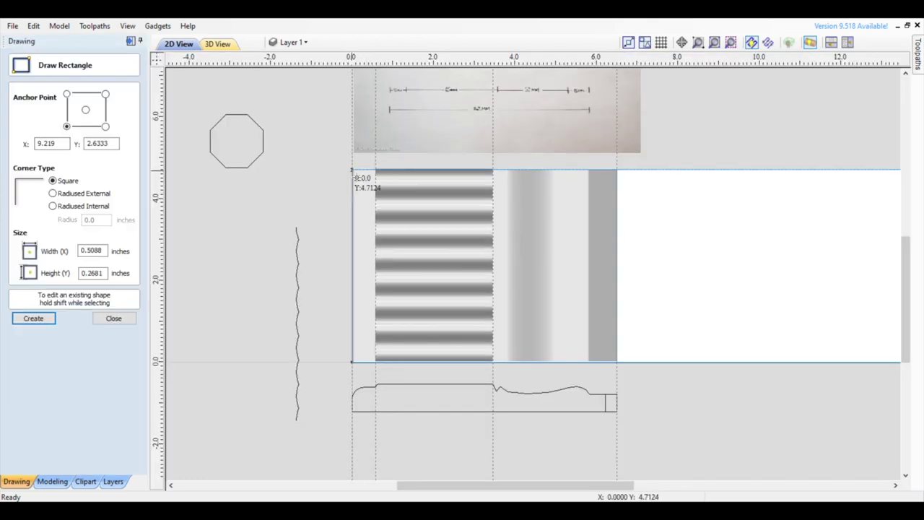
{"action": "left_click_drag", "start_coordinate": [353, 178], "coordinate": [617, 362]}
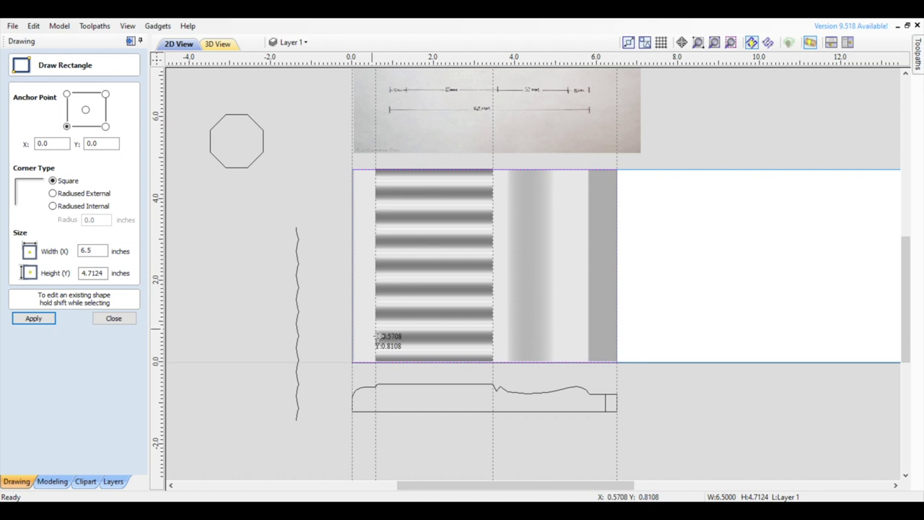
{"action": "left_click", "coordinate": [114, 319]}
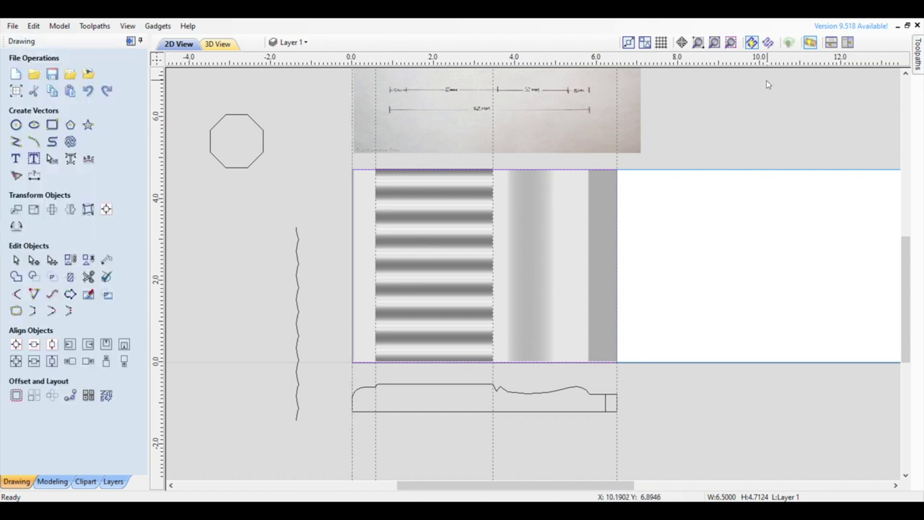
{"action": "left_click", "coordinate": [917, 54]}
{"action": "left_click", "coordinate": [907, 42]}
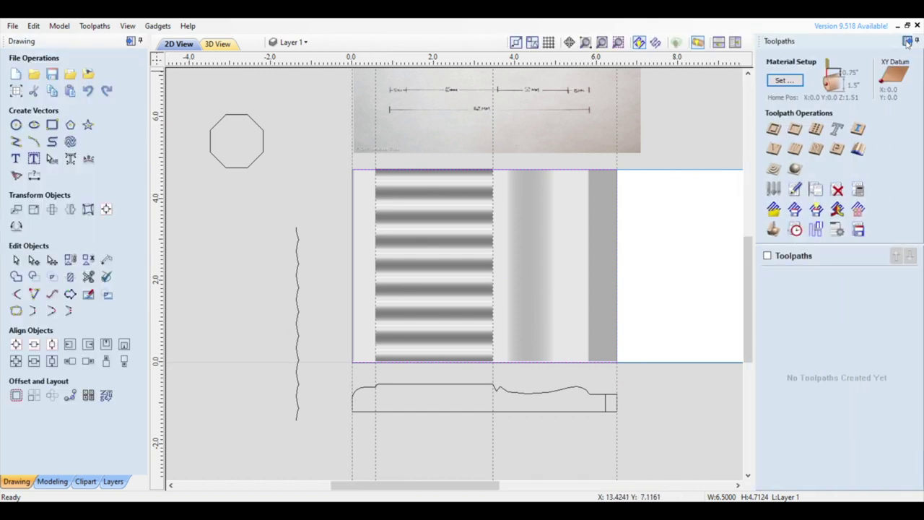
Calculate 3D Roughing 1: 0.25" ball nose raster along X with 0.03" allowance on the selected vectors
{"action": "left_click", "coordinate": [774, 168]}
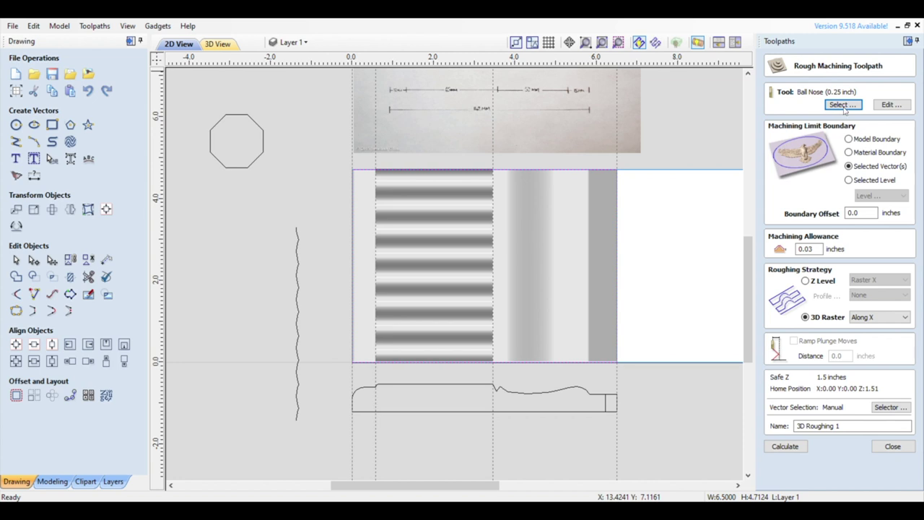
{"action": "left_click", "coordinate": [850, 166]}
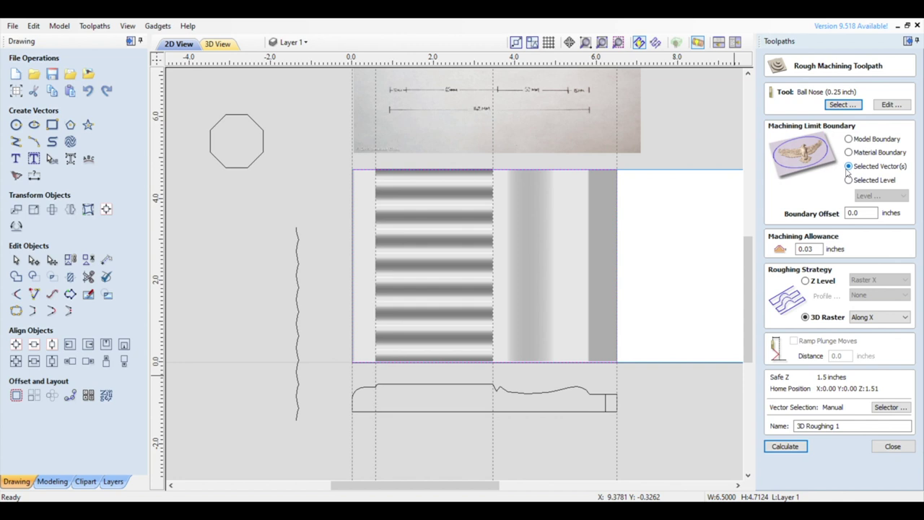
{"action": "left_click", "coordinate": [821, 251]}
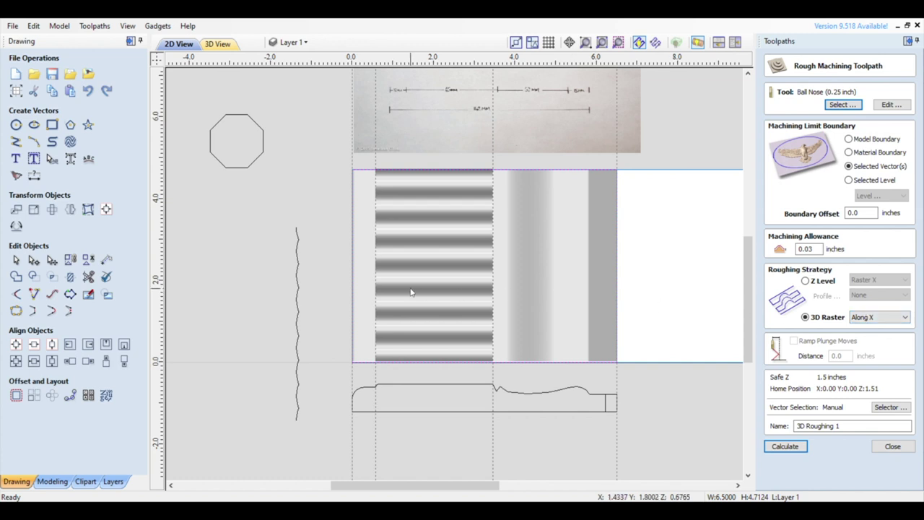
{"action": "left_click", "coordinate": [786, 447]}
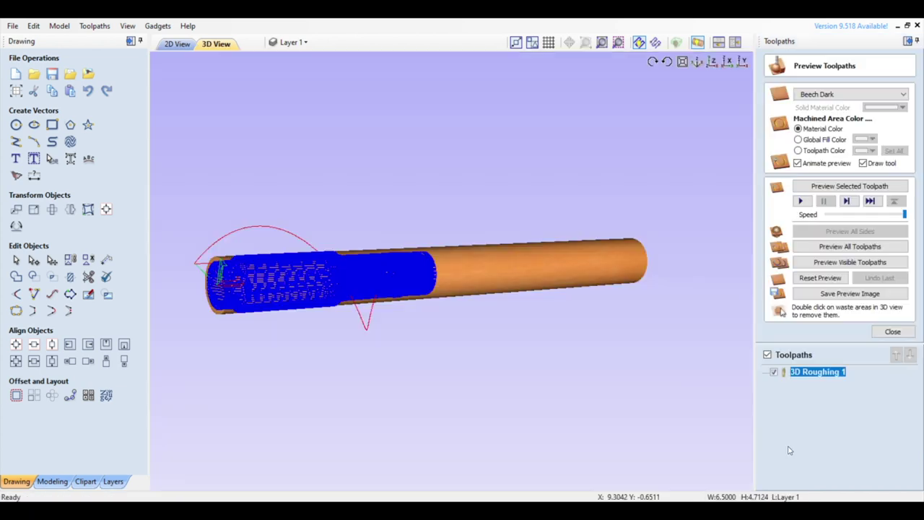
Simulate 3D Roughing 1 cutting the beech handle, inspect it from another angle, then close the preview
{"action": "left_click_drag", "start_coordinate": [694, 405], "coordinate": [592, 357]}
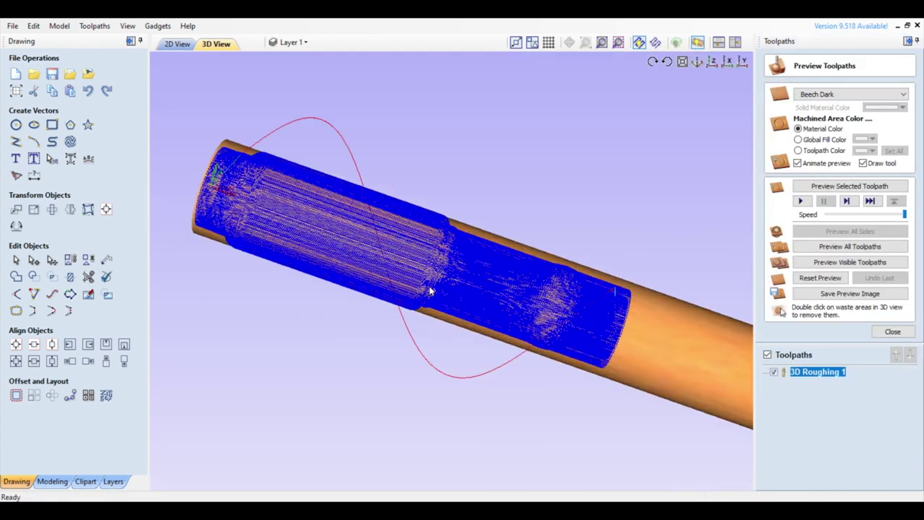
{"action": "left_click", "coordinate": [838, 247]}
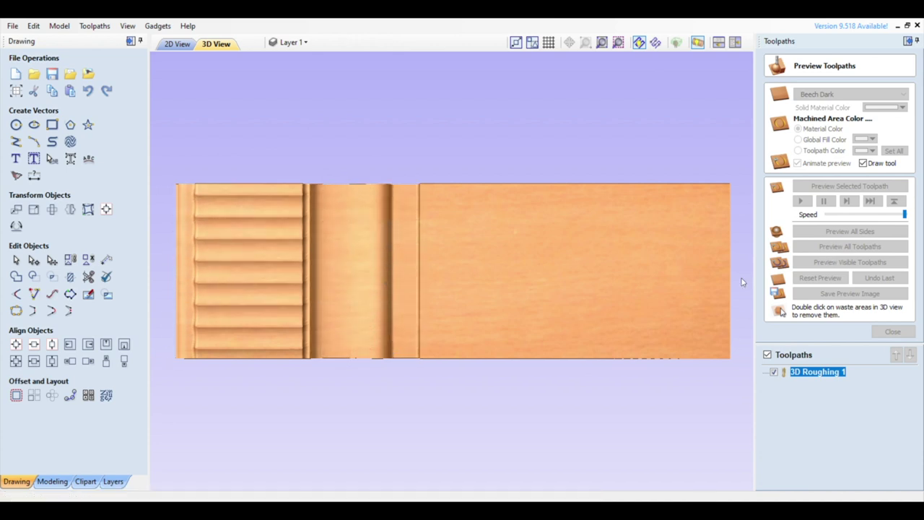
{"action": "left_click_drag", "start_coordinate": [522, 302], "coordinate": [455, 296]}
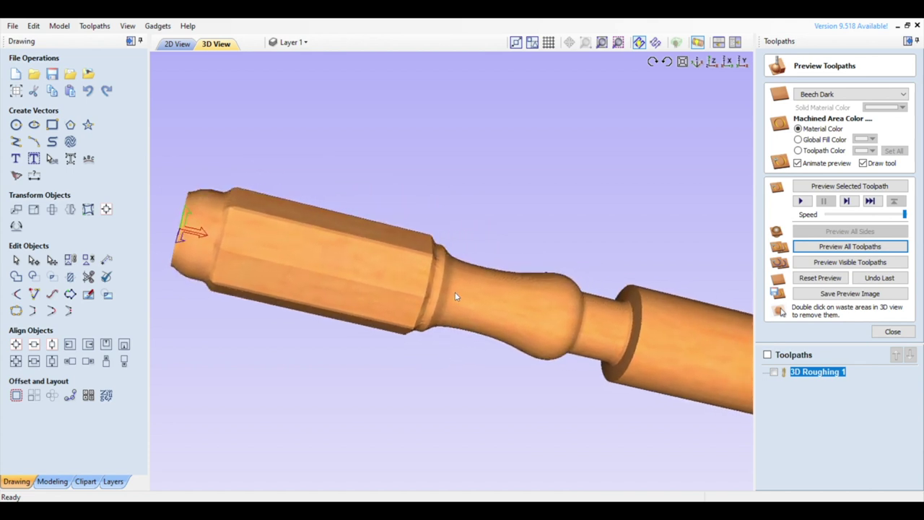
{"action": "left_click", "coordinate": [176, 45]}
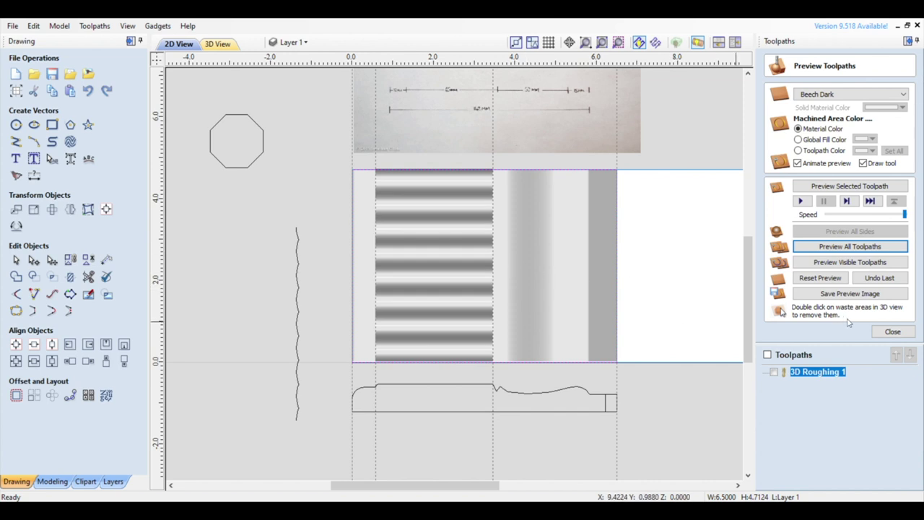
{"action": "left_click", "coordinate": [886, 334]}
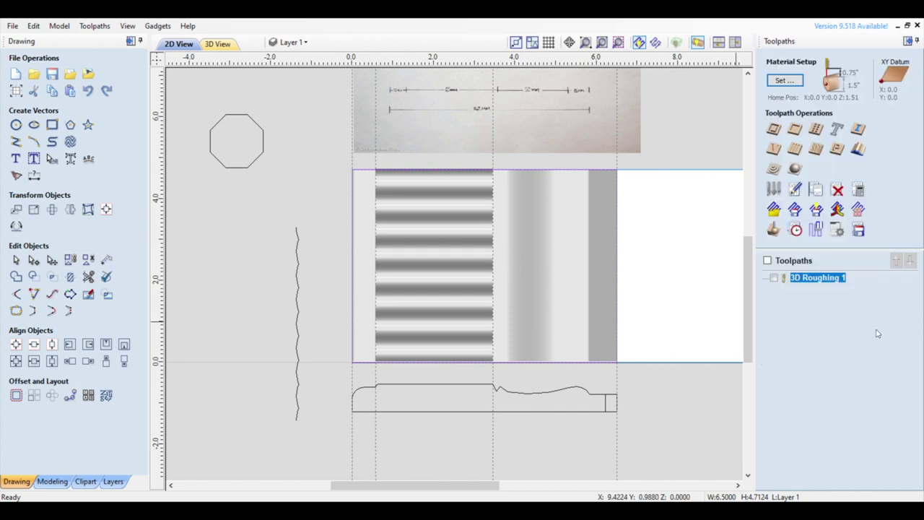
Calculate a 3D Finish 1 raster toolpath at 0.0° with the 0.25-inch ball nose
{"action": "left_click", "coordinate": [774, 170]}
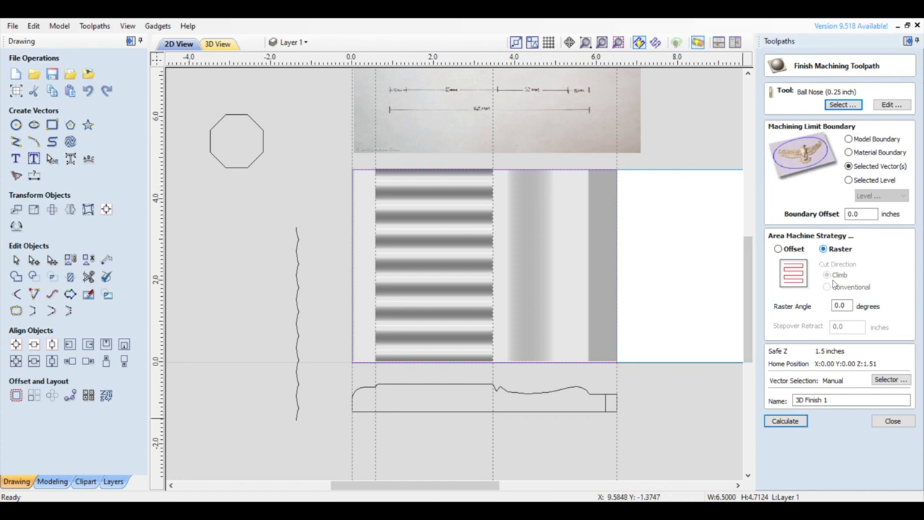
{"action": "left_click_drag", "start_coordinate": [850, 306], "coordinate": [829, 309]}
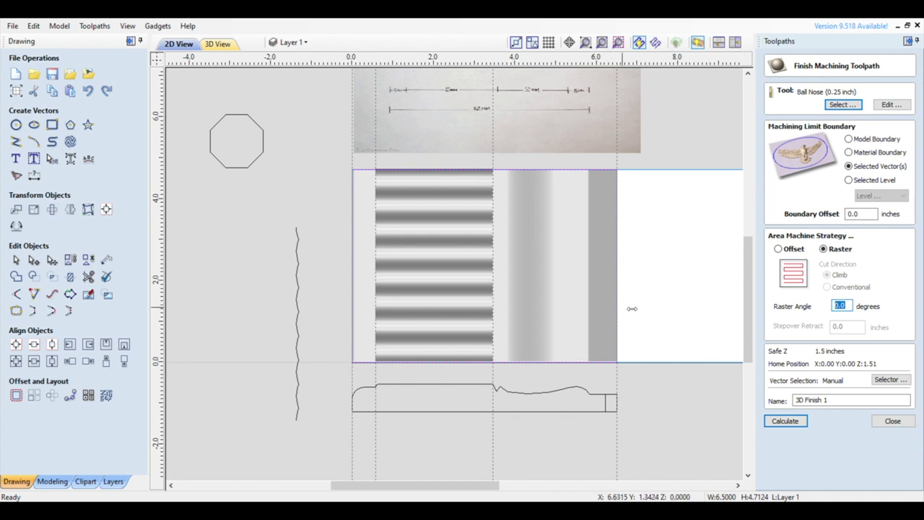
{"action": "left_click", "coordinate": [850, 306]}
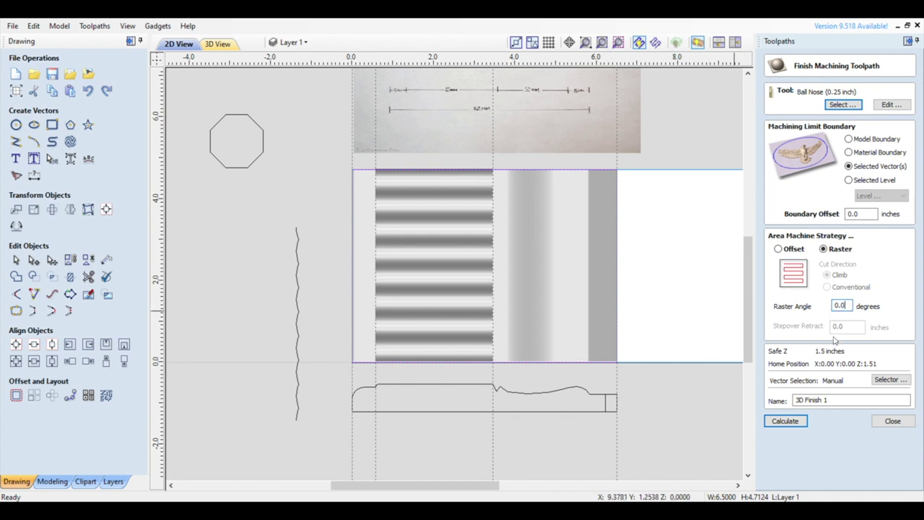
{"action": "left_click", "coordinate": [792, 422]}
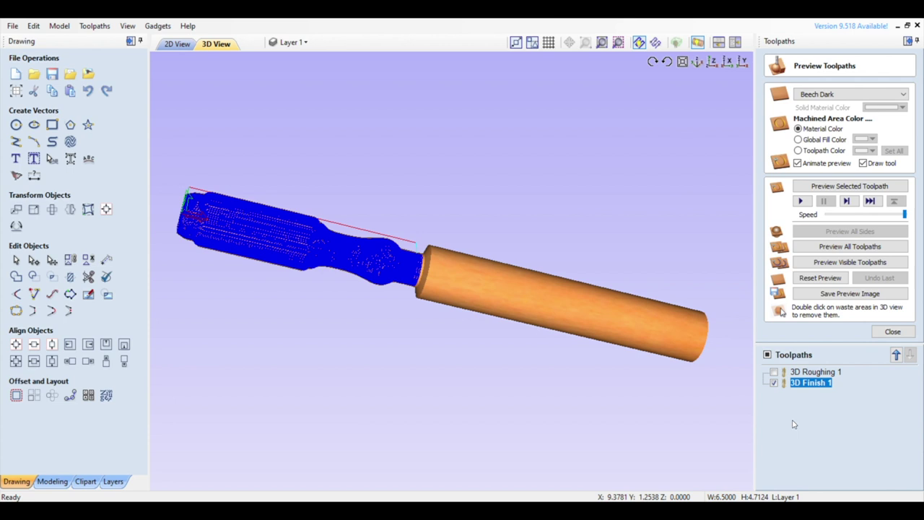
Simulate the visible 3D Finish 1 pass to show the faceted grip, bead and rounded neck
{"action": "scroll", "coordinate": [505, 298], "scroll_direction": "up", "scroll_amount": 5}
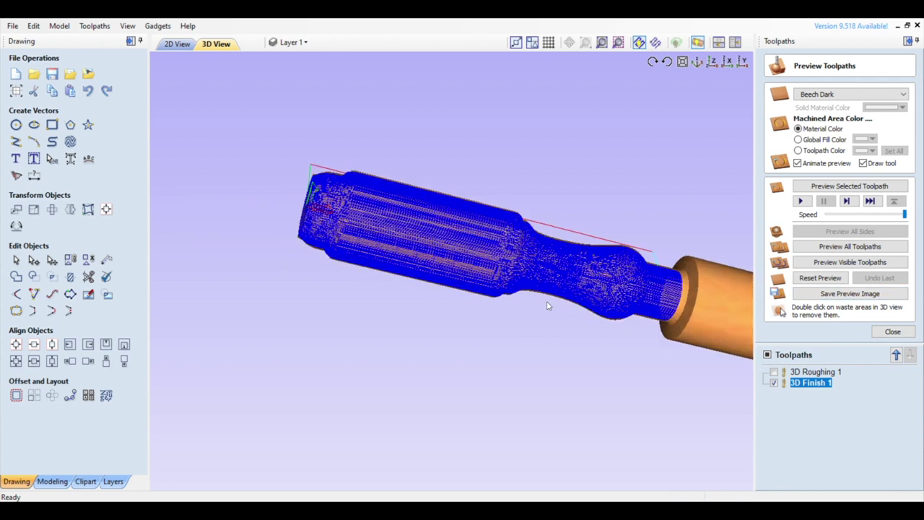
{"action": "left_click", "coordinate": [774, 383]}
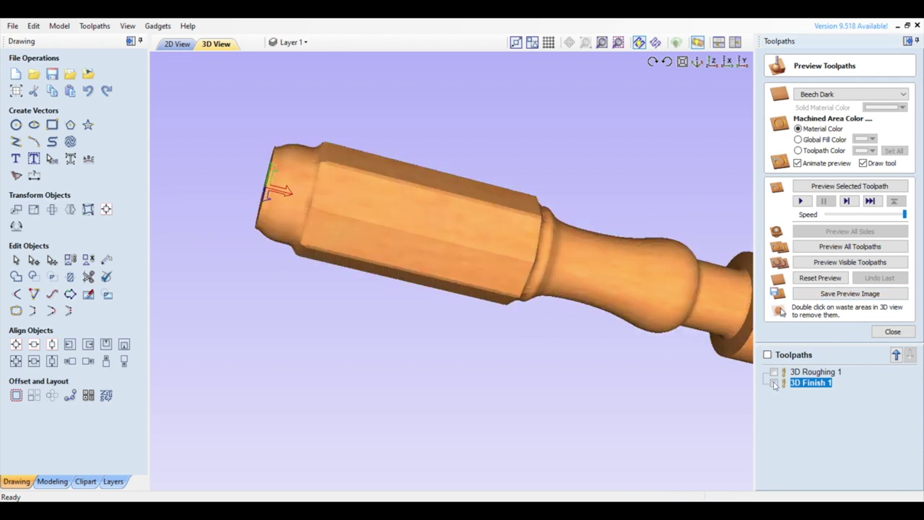
{"action": "left_click", "coordinate": [775, 383]}
{"action": "left_click", "coordinate": [836, 265]}
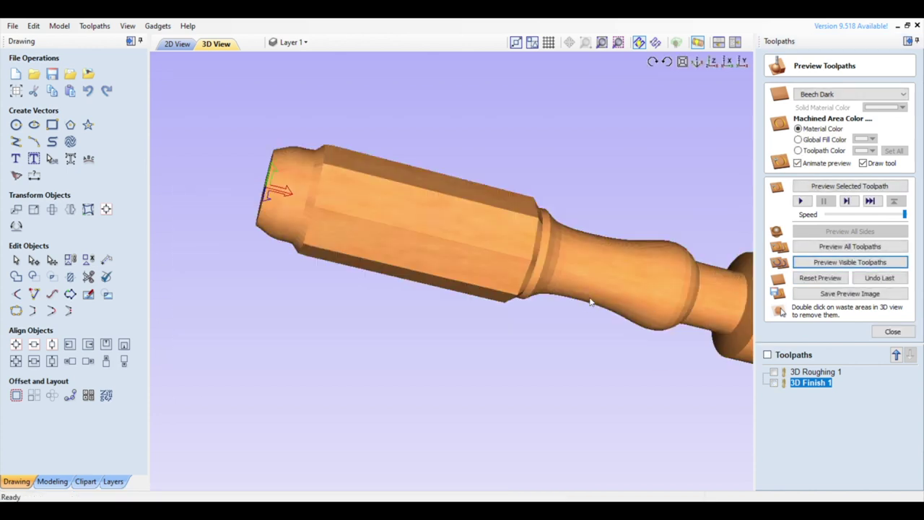
{"action": "scroll", "coordinate": [591, 302], "scroll_direction": "up", "scroll_amount": 4}
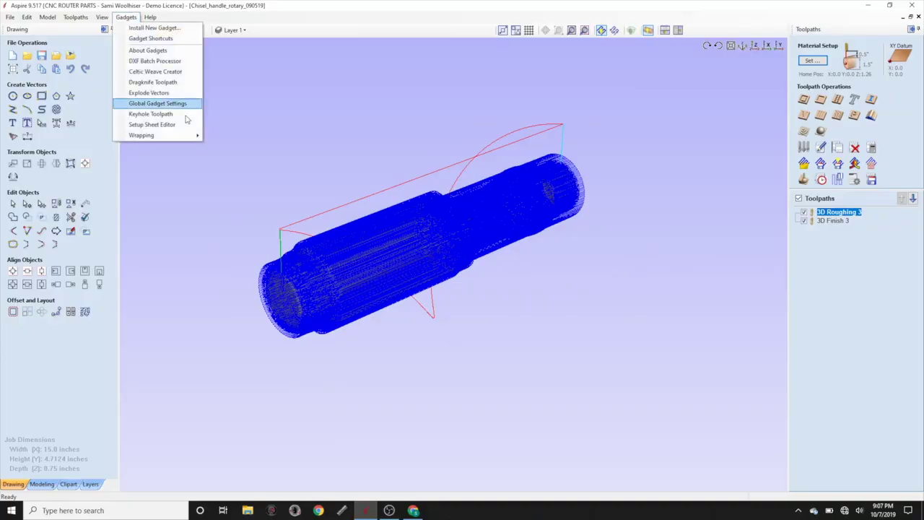
Add a Rounding Toolpath for the 2.5-inch square blank using the 0.25-inch ball nose
{"action": "mouse_move", "coordinate": [180, 136]}
{"action": "left_click", "coordinate": [233, 157]}
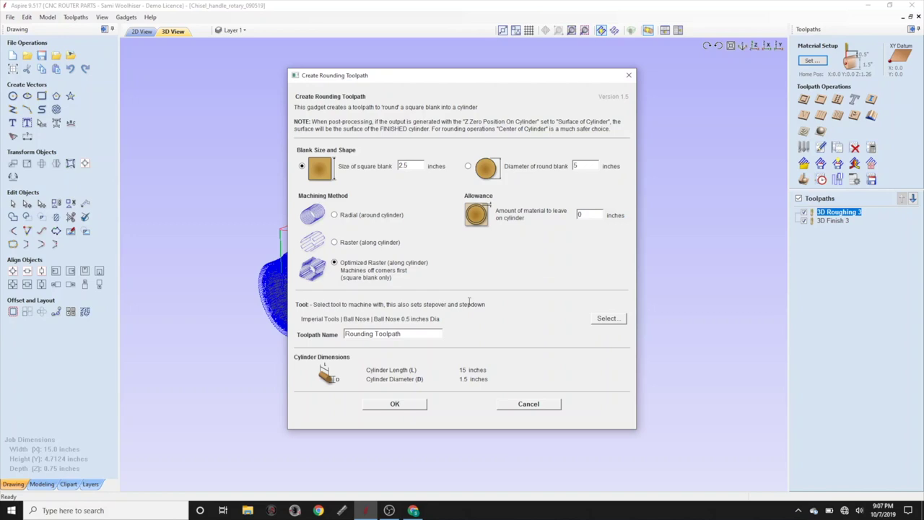
{"action": "left_click", "coordinate": [604, 319]}
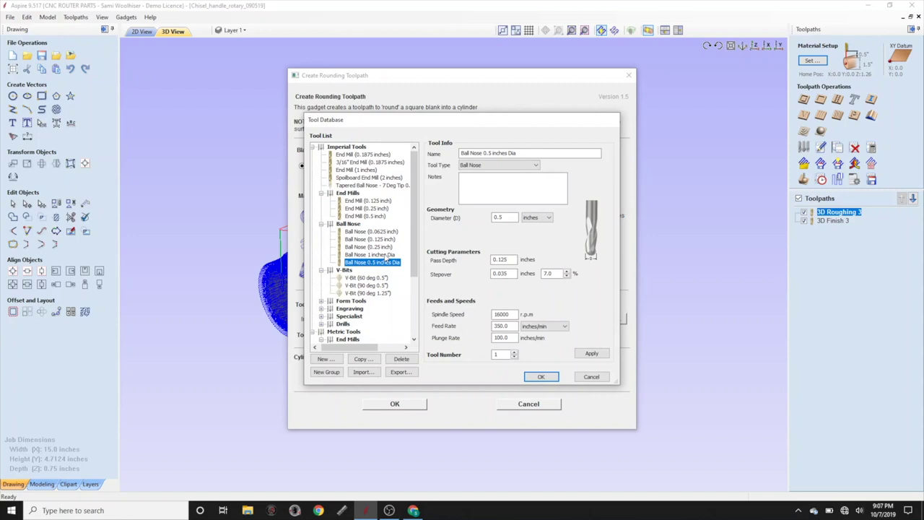
{"action": "left_click", "coordinate": [386, 247]}
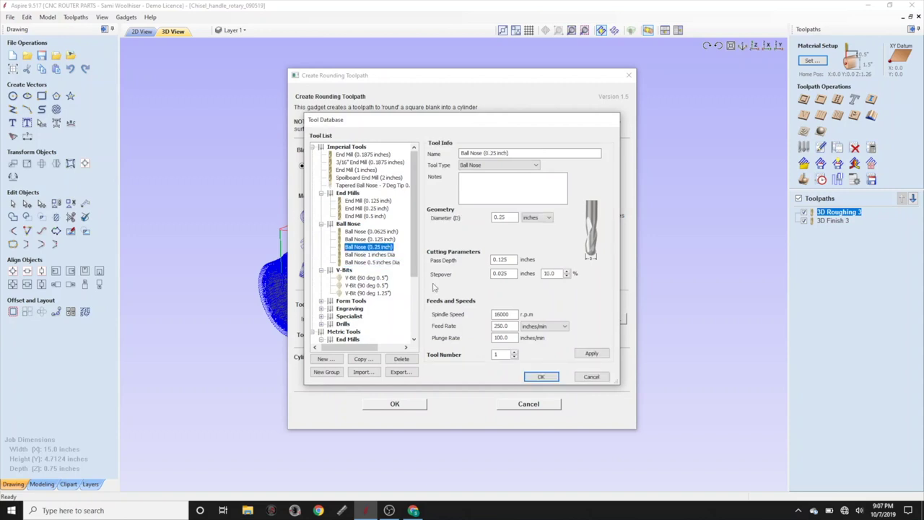
{"action": "left_click", "coordinate": [541, 378]}
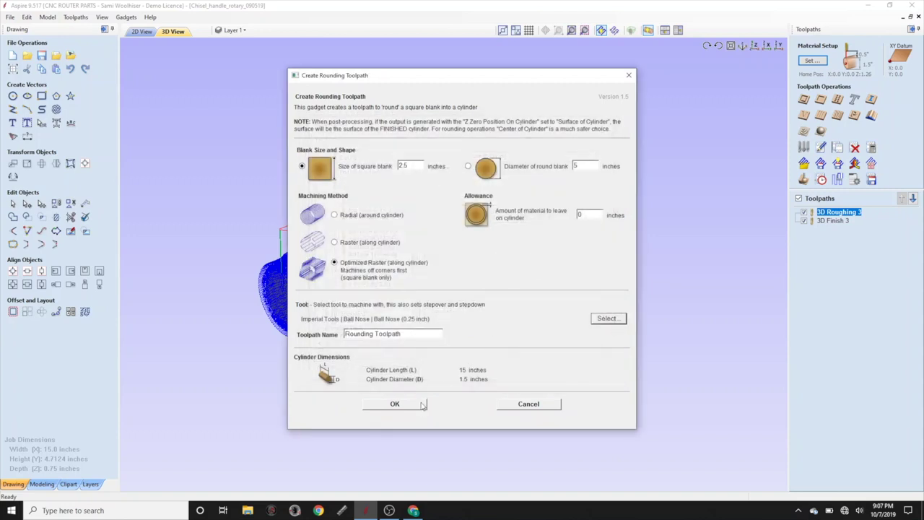
{"action": "left_click", "coordinate": [421, 405]}
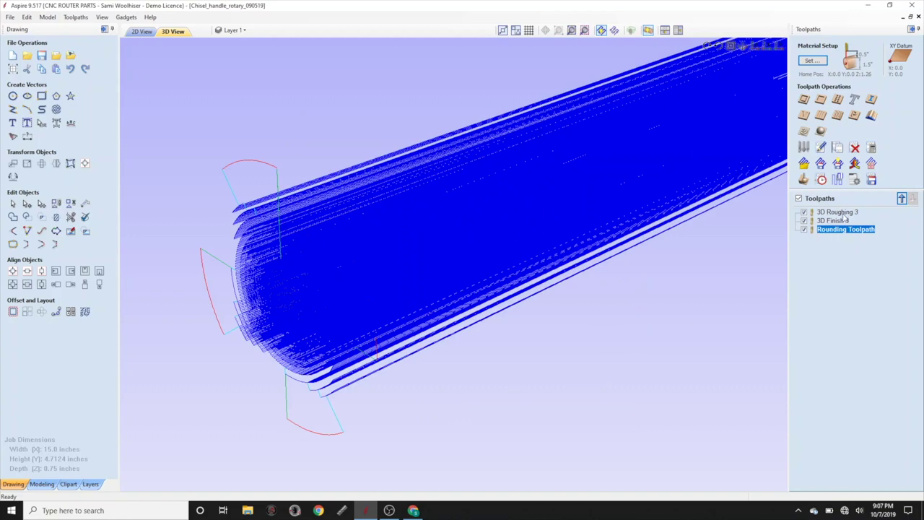
Move the Rounding Toolpath to the top of the list and simulate all three toolpaths in beech
{"action": "left_click", "coordinate": [902, 199]}
{"action": "left_click", "coordinate": [902, 198]}
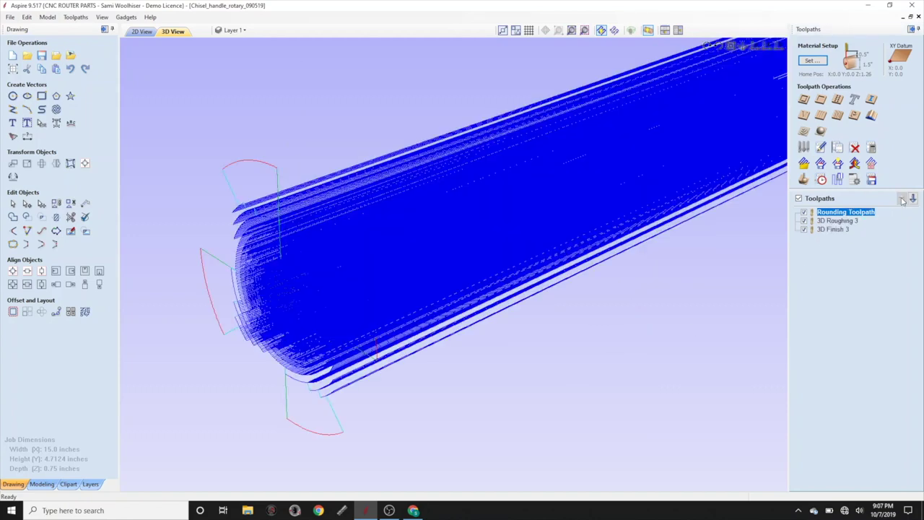
{"action": "left_click", "coordinate": [805, 221]}
{"action": "left_click", "coordinate": [804, 229]}
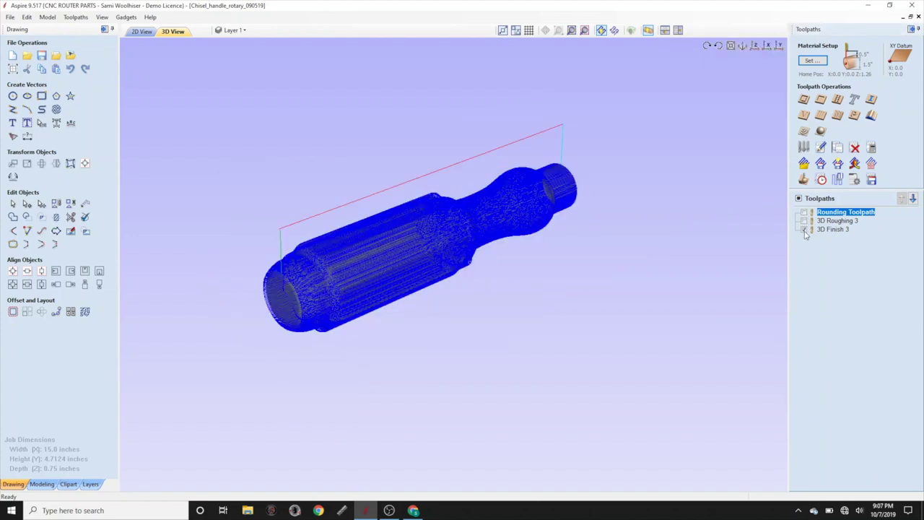
{"action": "left_click", "coordinate": [805, 229]}
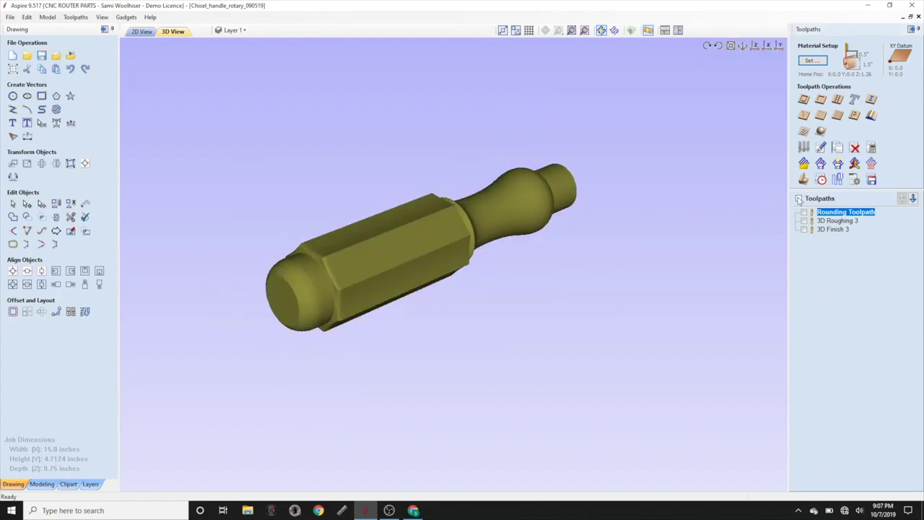
{"action": "left_click", "coordinate": [799, 198]}
{"action": "left_click", "coordinate": [804, 179]}
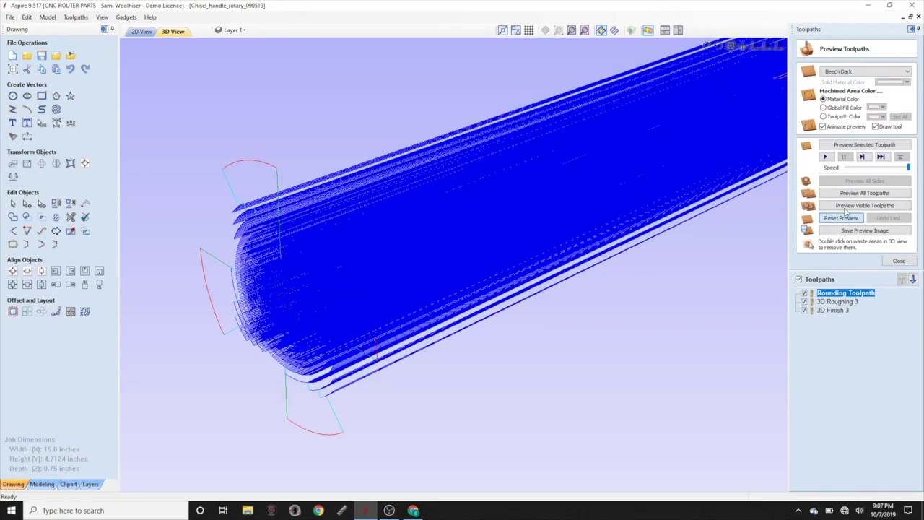
{"action": "left_click", "coordinate": [850, 194]}
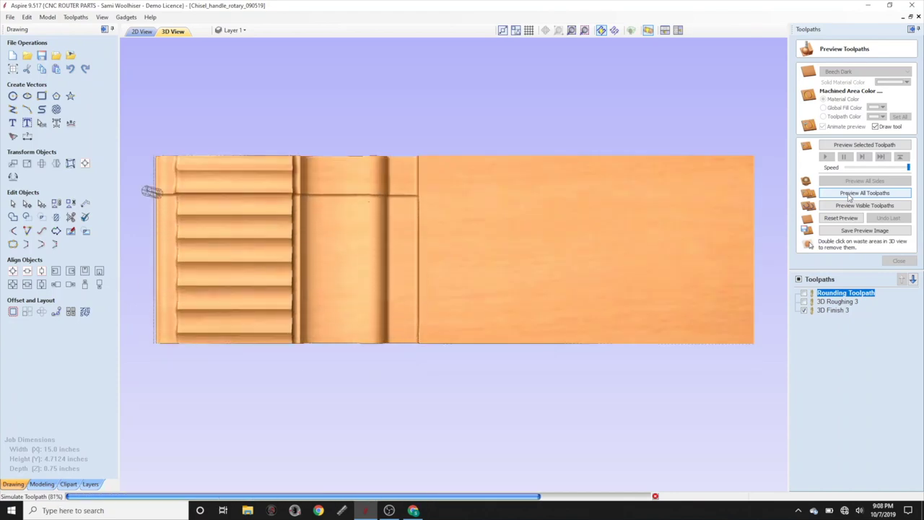
Choose the Avid CNC Wrap Y2A G93 (inch) post processor for saving the toolpaths
{"action": "left_click", "coordinate": [884, 261]}
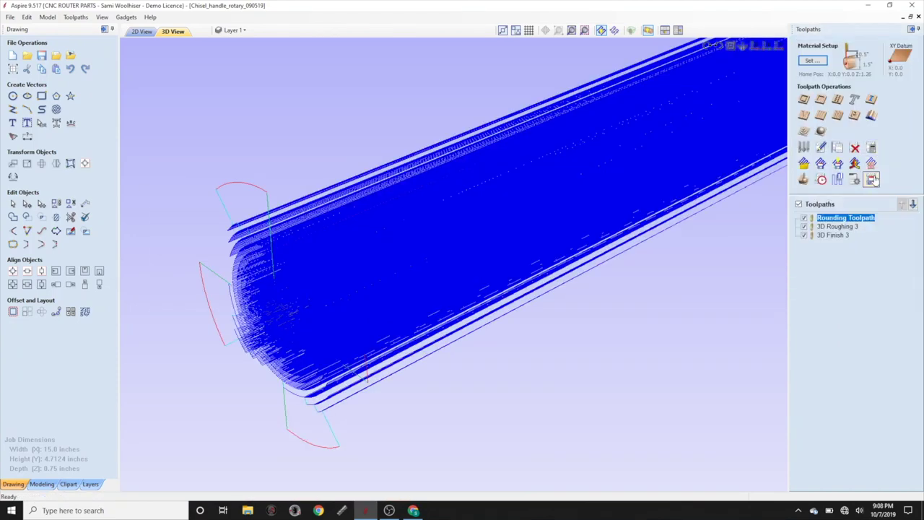
{"action": "left_click", "coordinate": [872, 180]}
{"action": "left_click", "coordinate": [873, 217]}
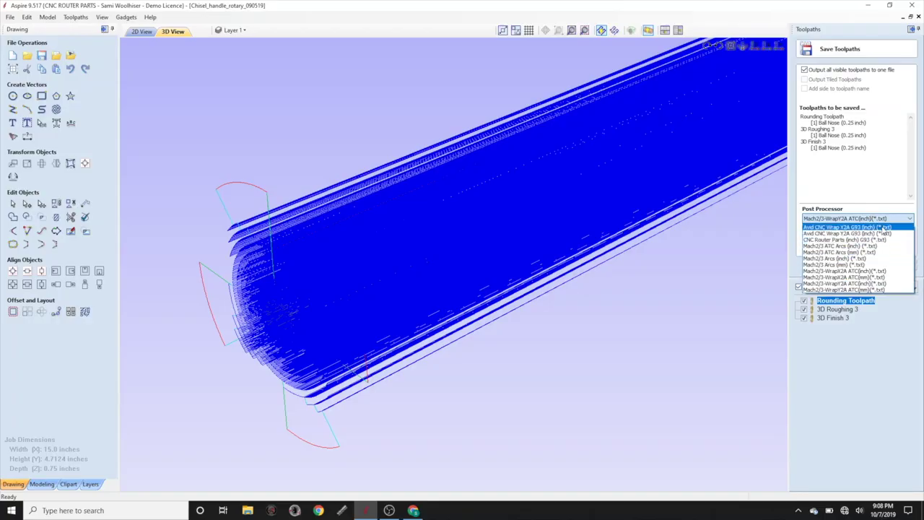
{"action": "left_click", "coordinate": [885, 233]}
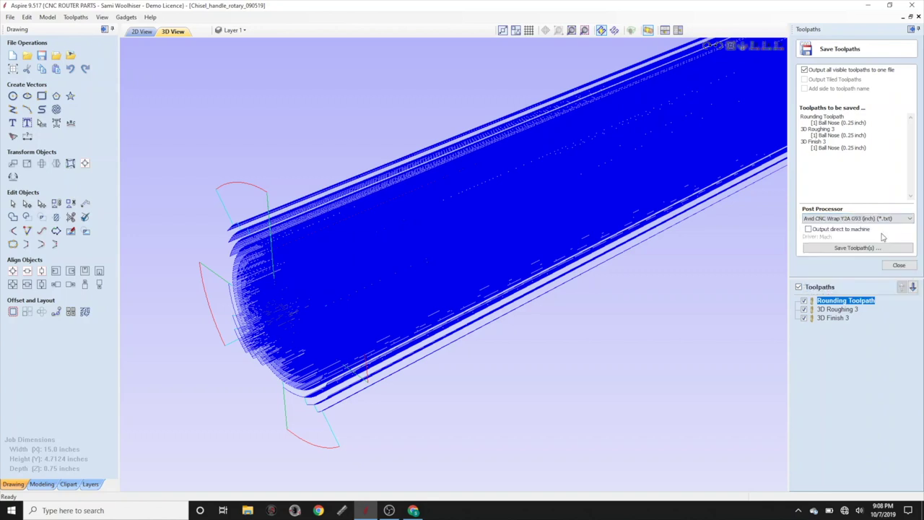
Save the visible toolpaths to the Desktop as Chisel_handle_rotary_0.25Ball
{"action": "left_click", "coordinate": [874, 247]}
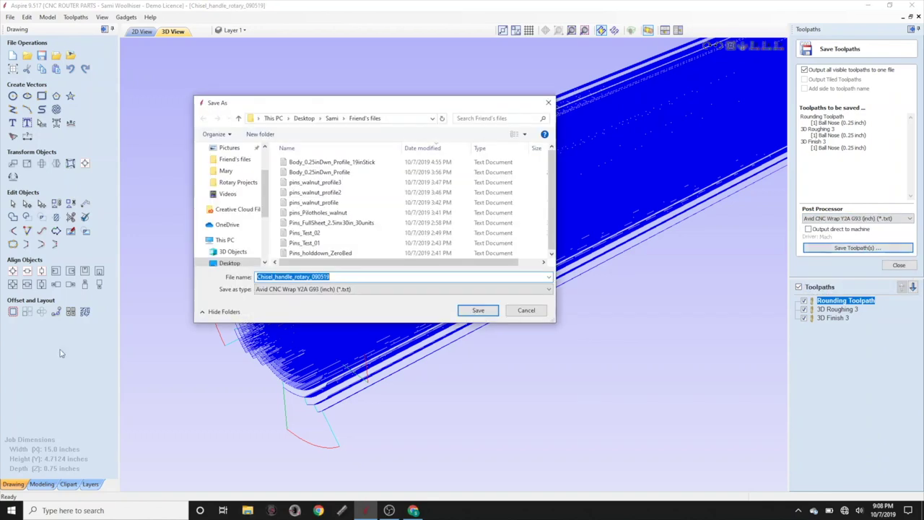
{"action": "left_click", "coordinate": [216, 264]}
{"action": "left_click", "coordinate": [351, 278]}
{"action": "key", "text": "BackSpace"}
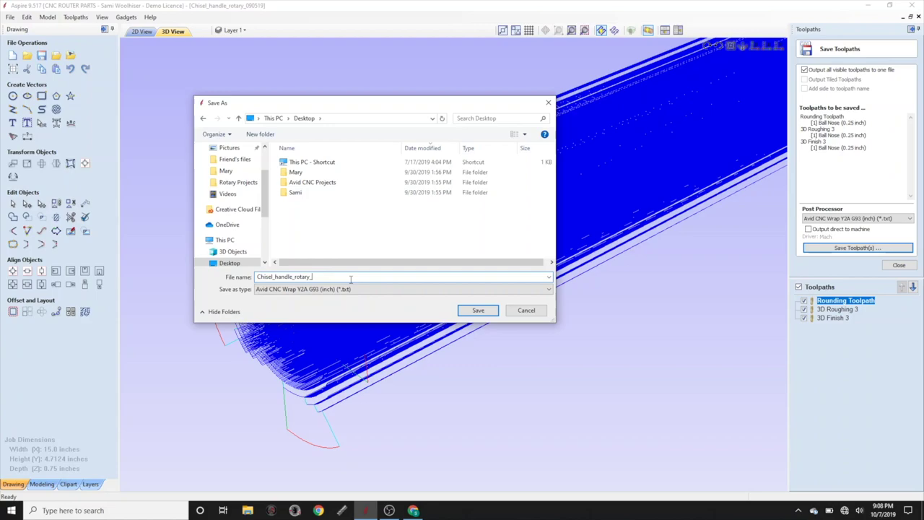
{"action": "type", "text": ".25Ball"}
{"action": "key", "text": "Return"}
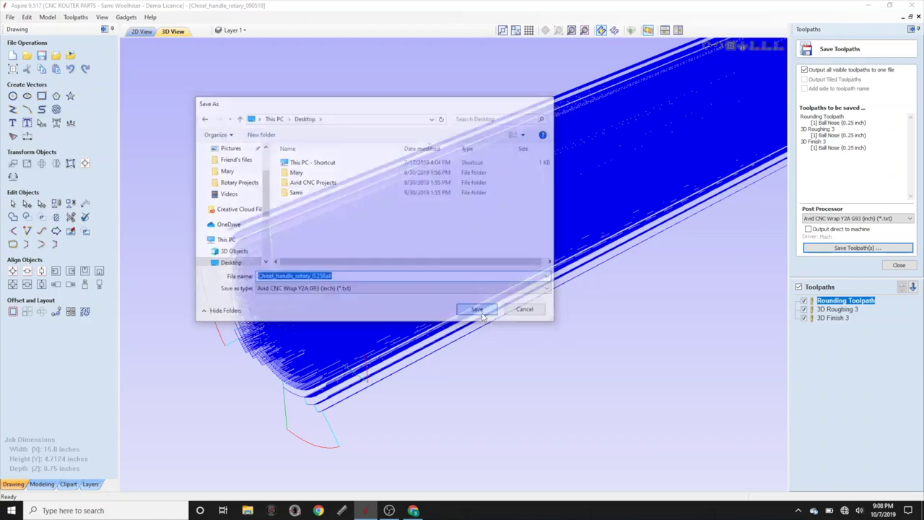